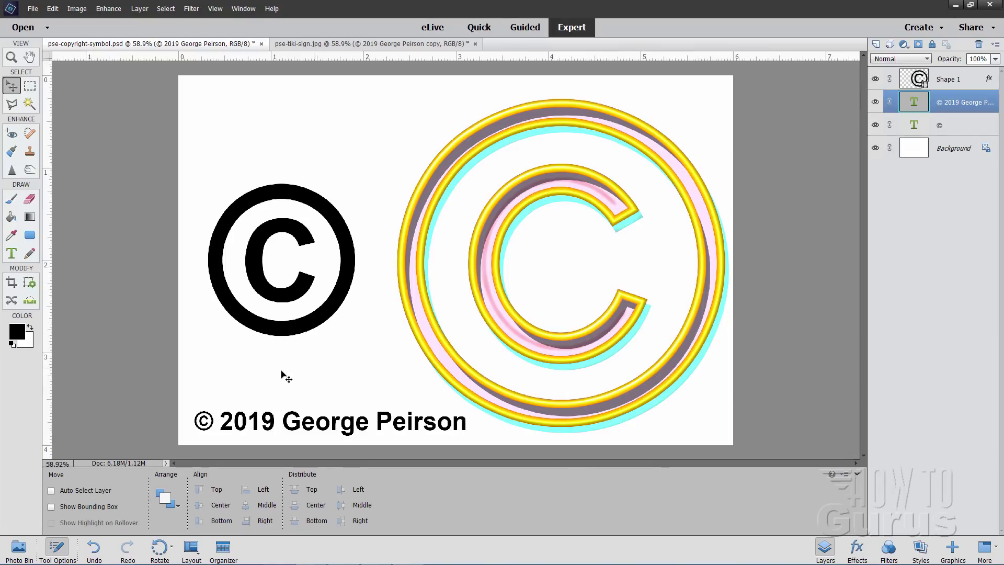
Bring the pse-tiki-sign.jpg photo document to the front.
left_click(376, 44)
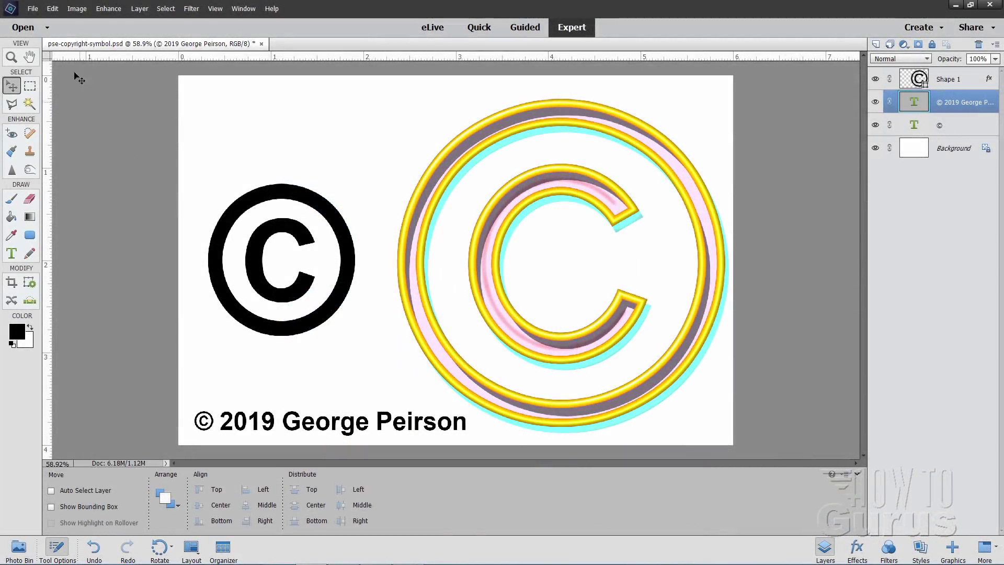
Create a default blank 6x4 inch, 300 ppi white file, docked as a tab and fit to screen.
left_click(33, 10)
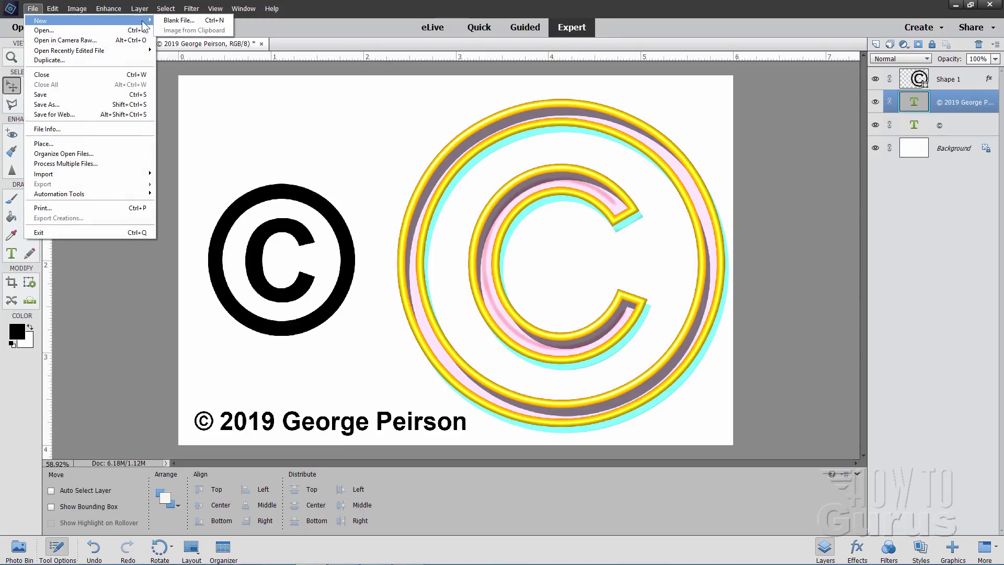
left_click(166, 21)
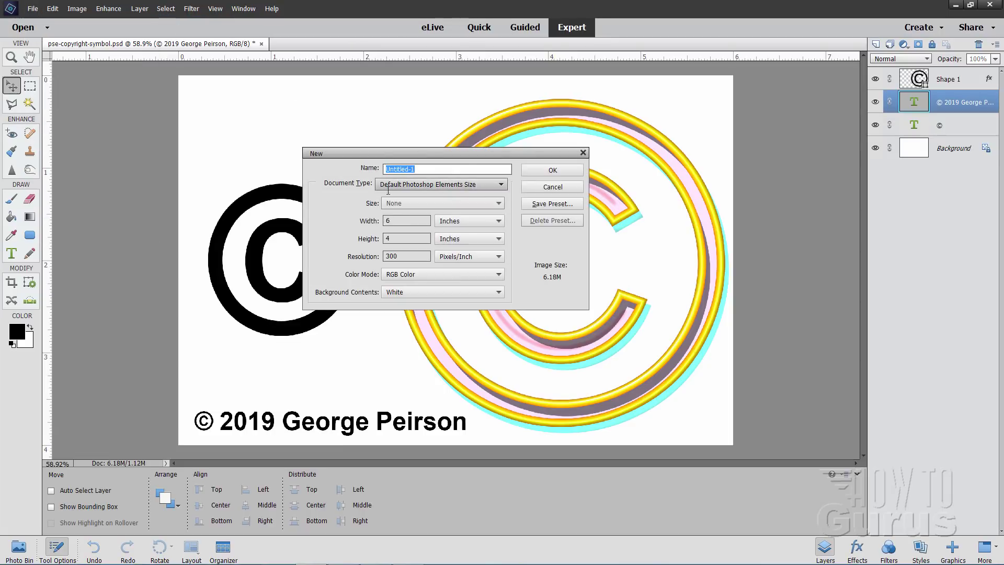
left_click(554, 187)
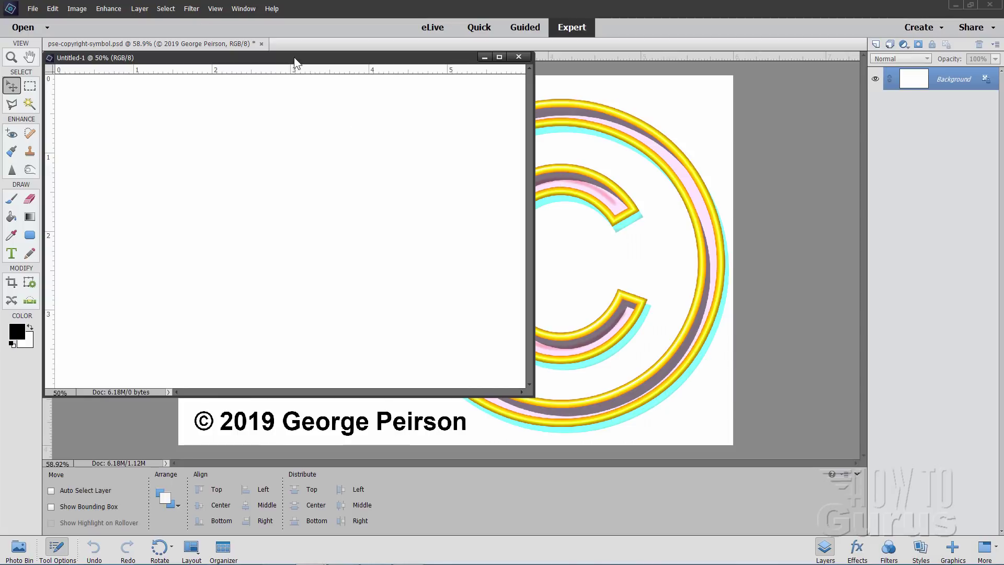
left_click_drag(294, 59, 384, 53)
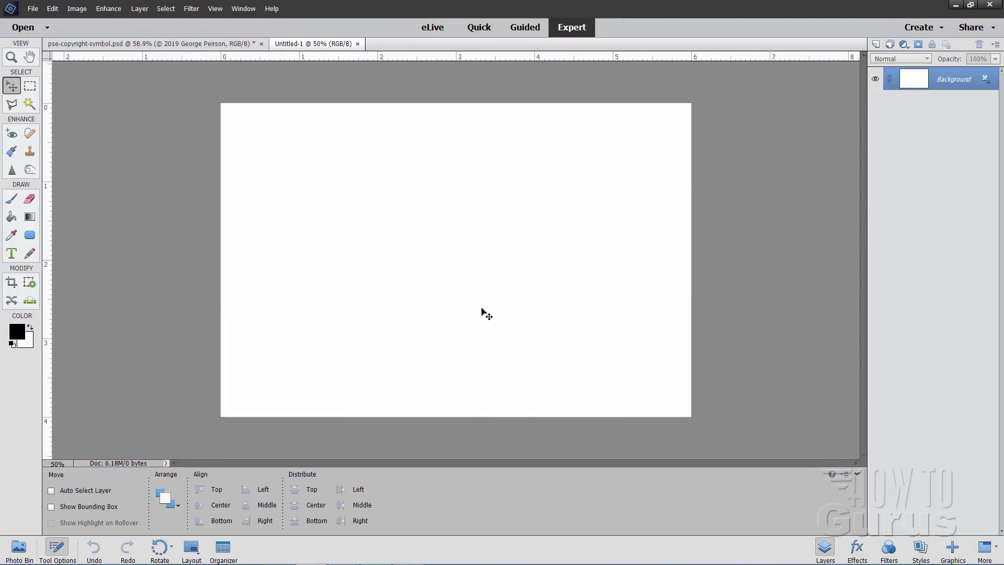
left_click(12, 56)
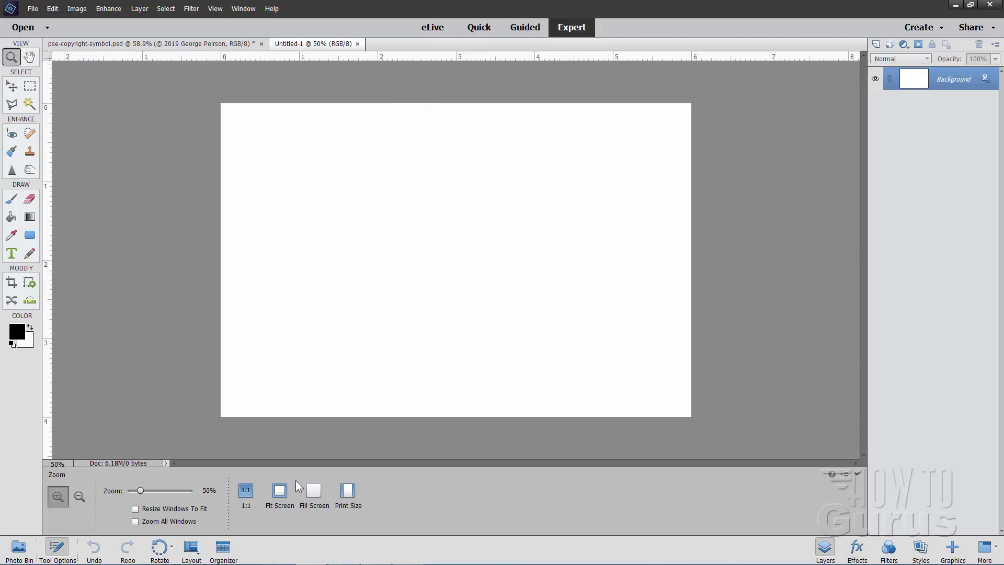
left_click(280, 490)
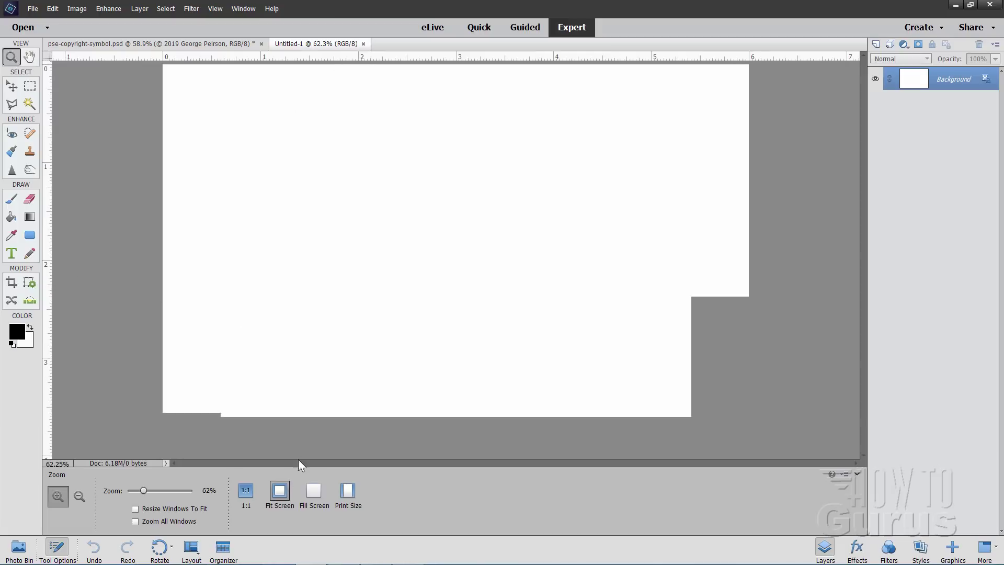
Add the black copyright shape from the Graphics panel's Shapes library.
left_click(12, 85)
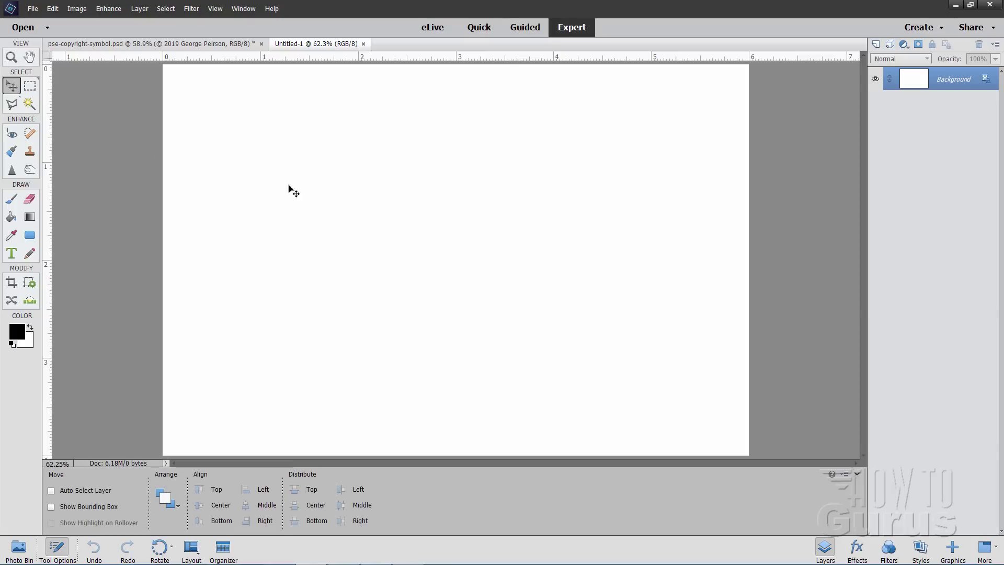
left_click(952, 551)
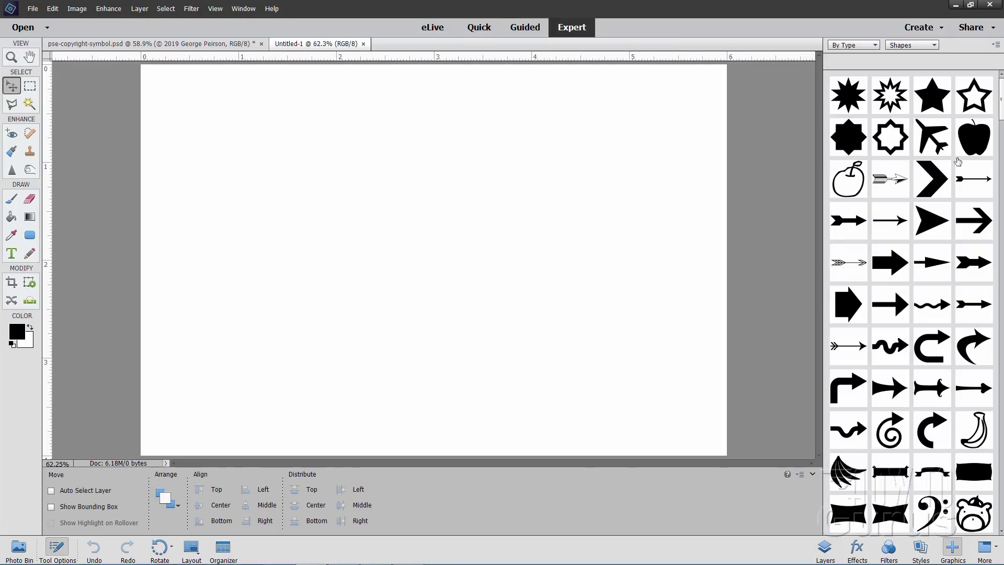
left_click(898, 46)
left_click(900, 76)
left_click_drag(1001, 92, 1001, 96)
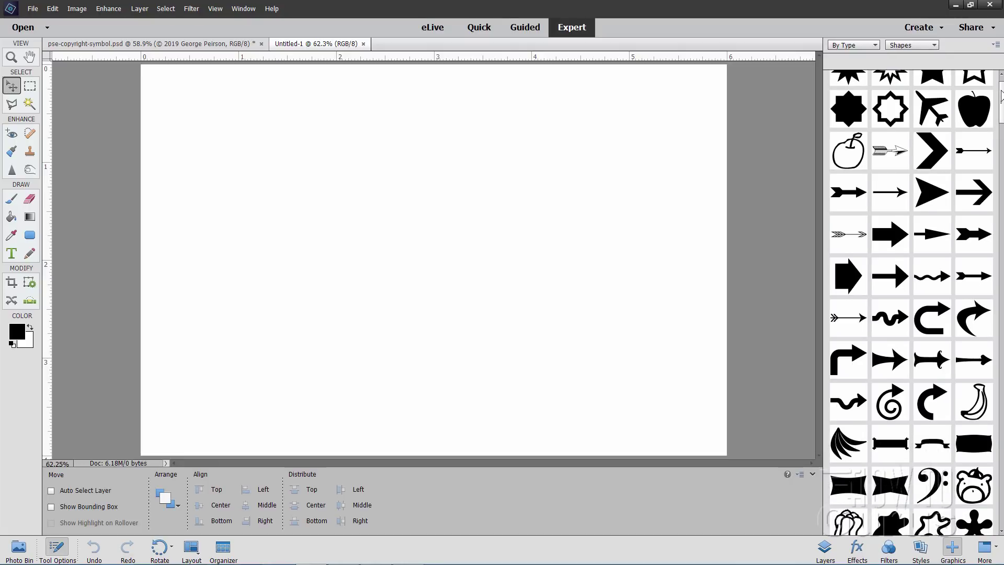
left_click_drag(1001, 95, 1000, 137)
scroll(896, 297, "down", 4)
scroll(896, 296, "down", 2)
scroll(896, 296, "down", 3)
scroll(896, 297, "down", 1)
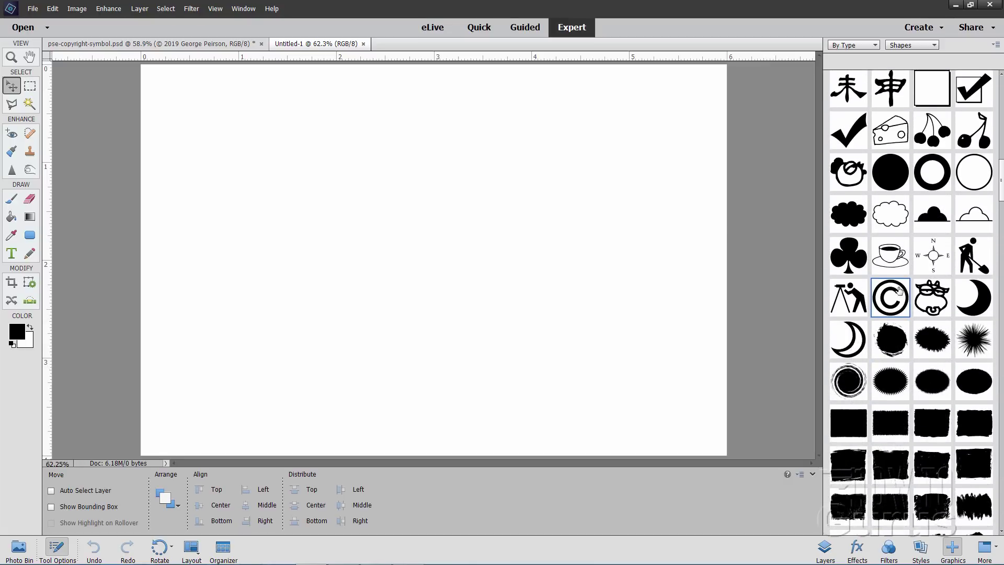
double_click(891, 309)
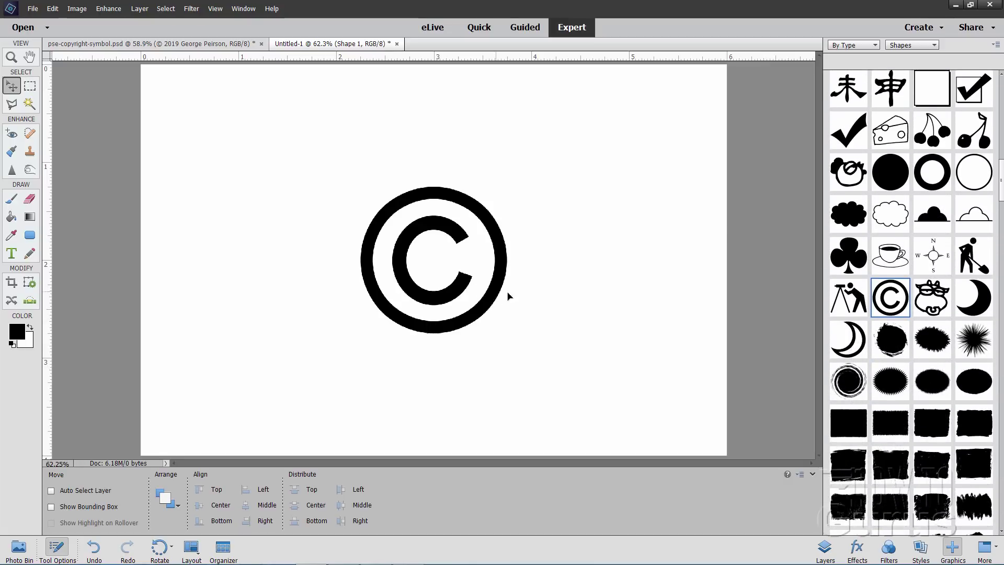
Position the copyright shape, Shape 1, right of centre in the upper half.
mouse_move(518, 296)
left_mouse_down()
mouse_move(610, 259)
mouse_move(577, 249)
left_mouse_up()
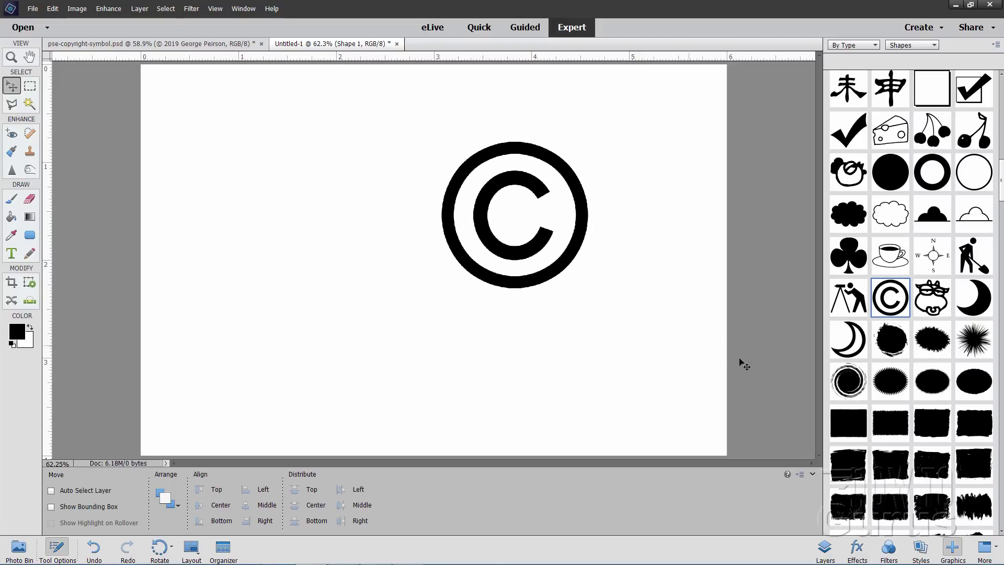
left_click(825, 546)
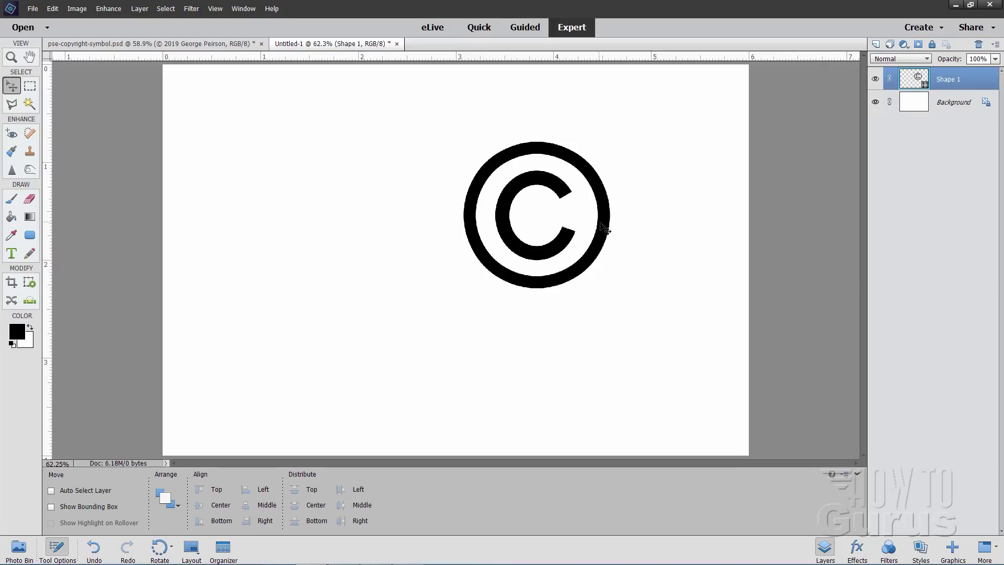
left_click_drag(609, 232, 610, 233)
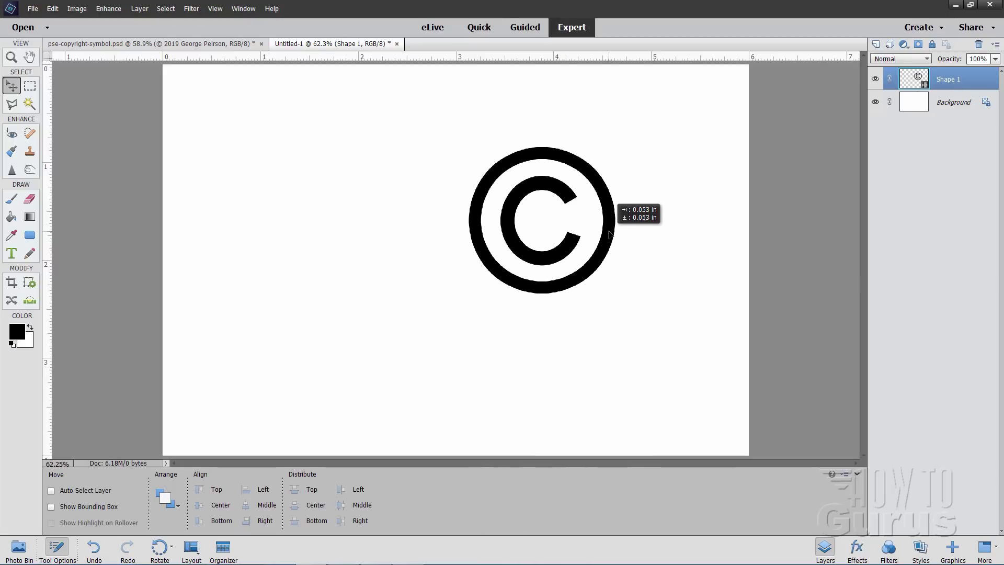
left_click_drag(609, 234, 625, 233)
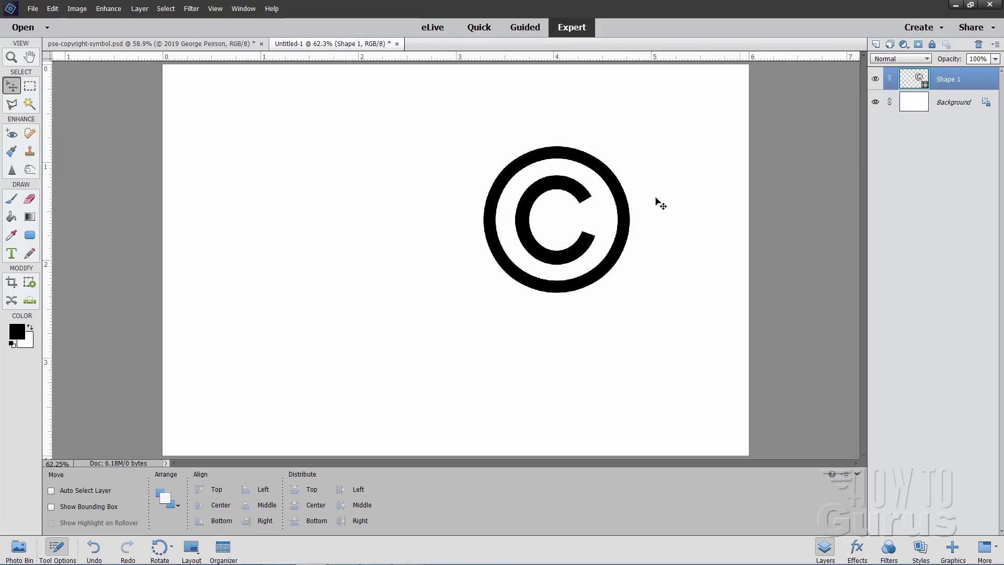
Add the registered-trademark shape from Shapes and move it down and left.
left_click(952, 549)
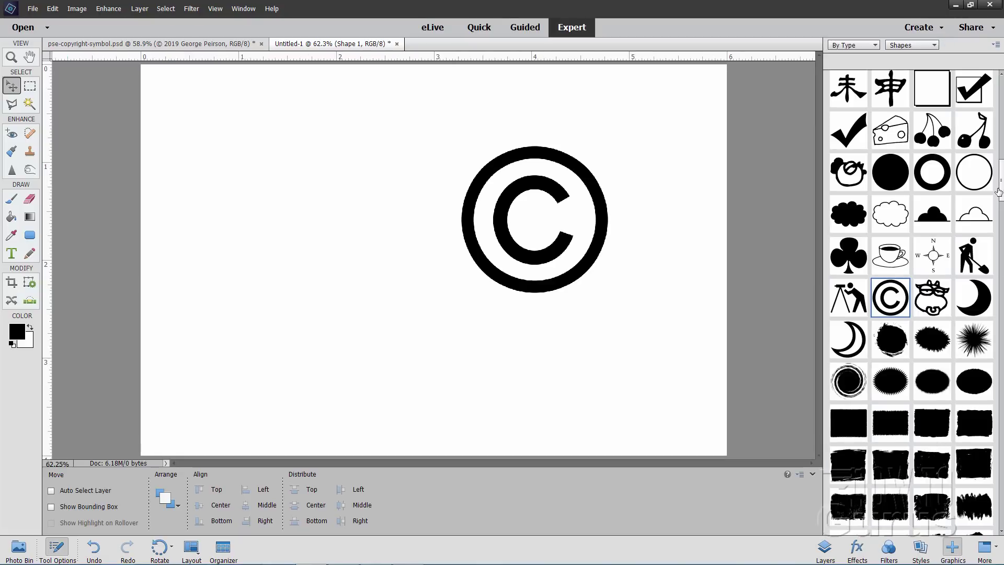
left_click_drag(1001, 182, 1001, 274)
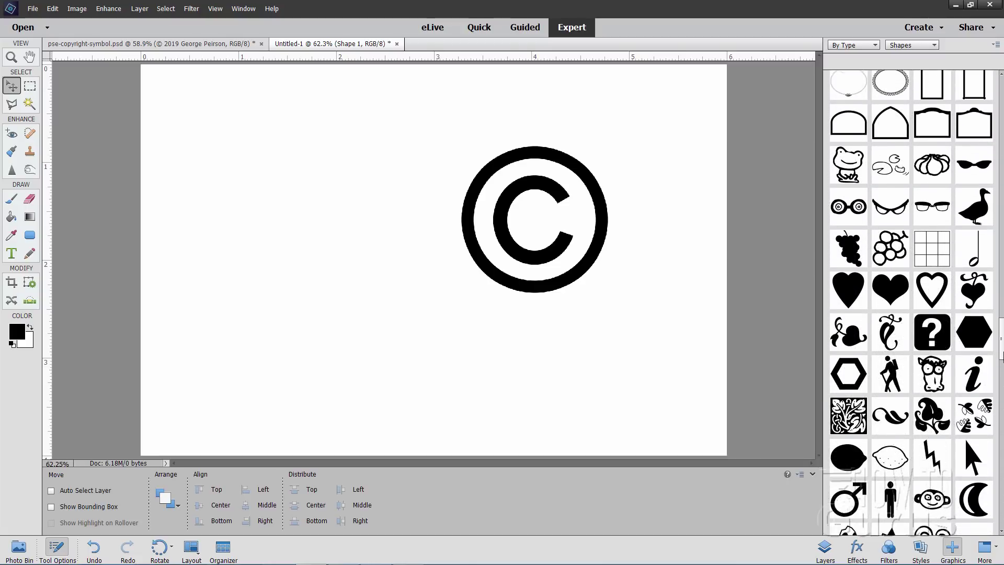
left_click_drag(1001, 294, 1001, 459)
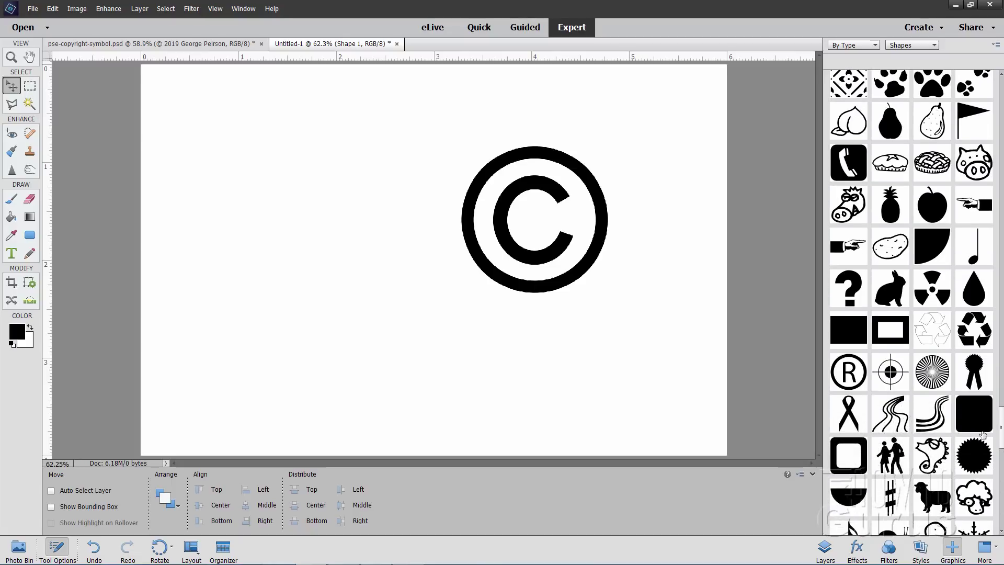
double_click(847, 372)
left_click_drag(475, 320, 405, 392)
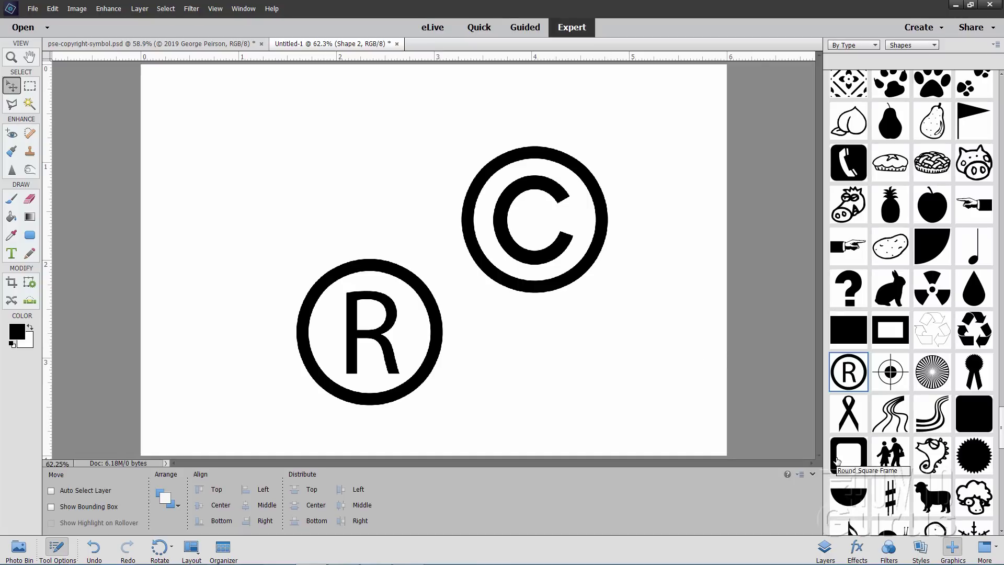
Hide the Shape 2 and Shape 1 layers in the Layers panel.
left_click(823, 547)
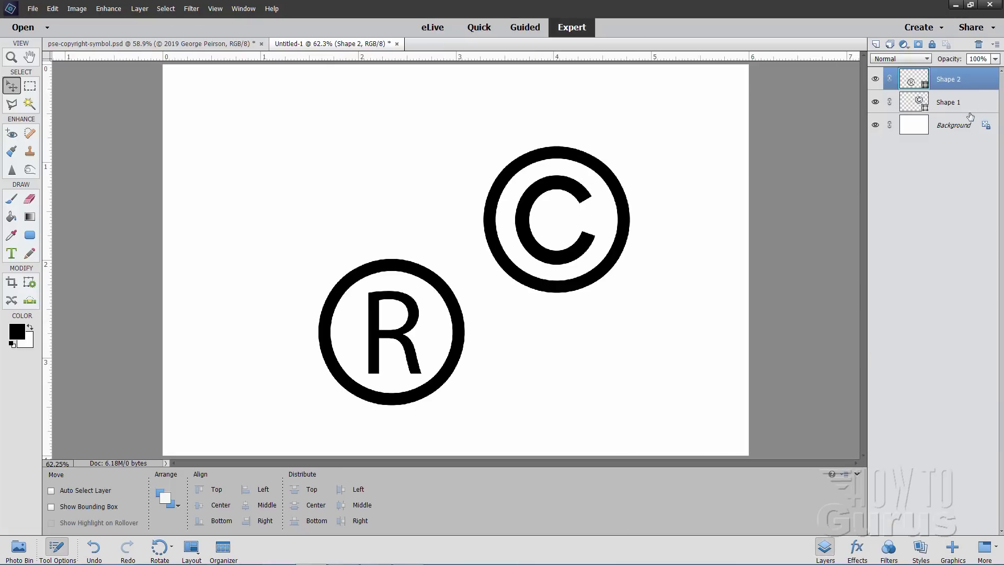
left_click(875, 102)
left_click(875, 78)
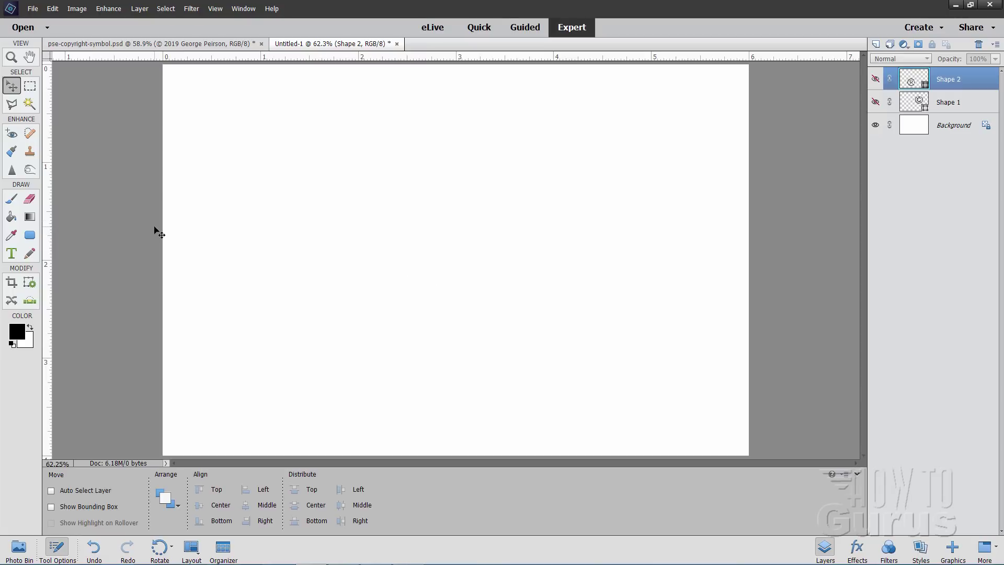
Type a © symbol (Alt+0169) as a text layer left of centre and commit it.
left_click(11, 252)
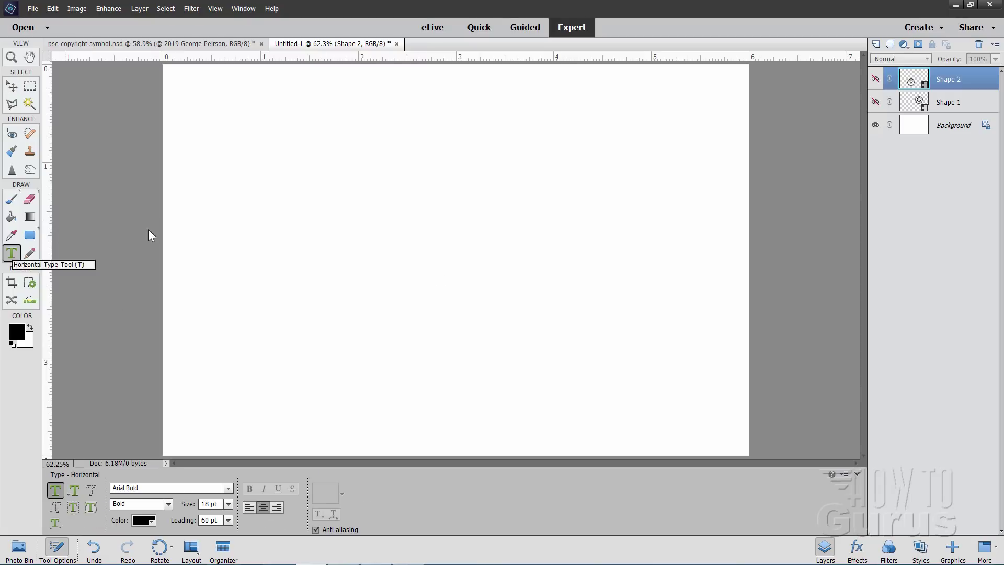
left_click(327, 315)
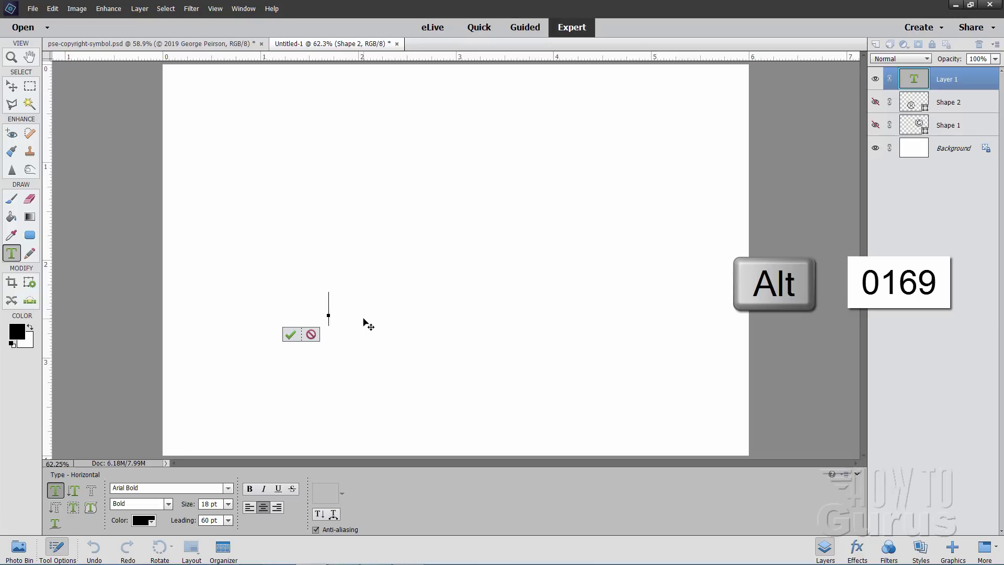
type("©")
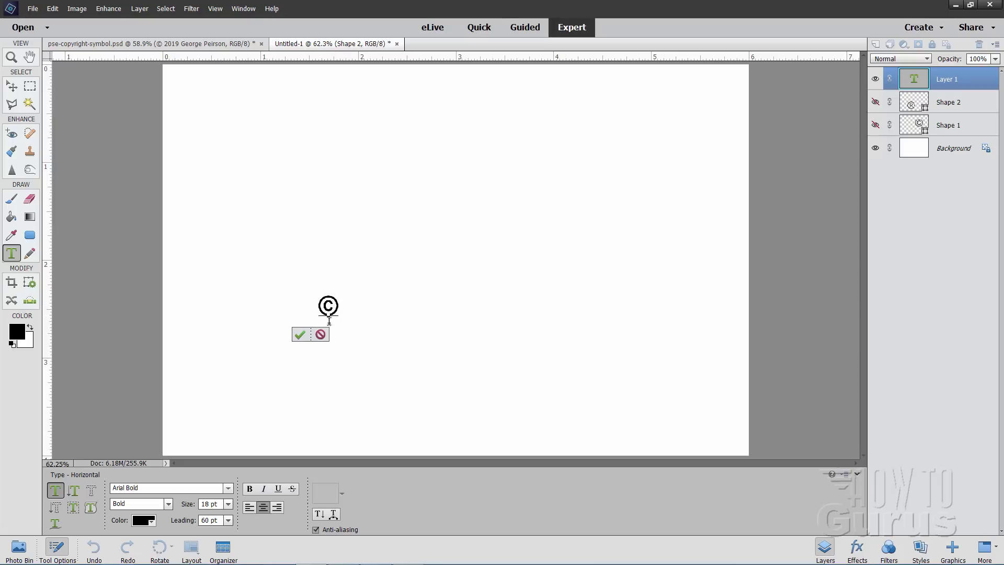
left_click(300, 334)
key("v")
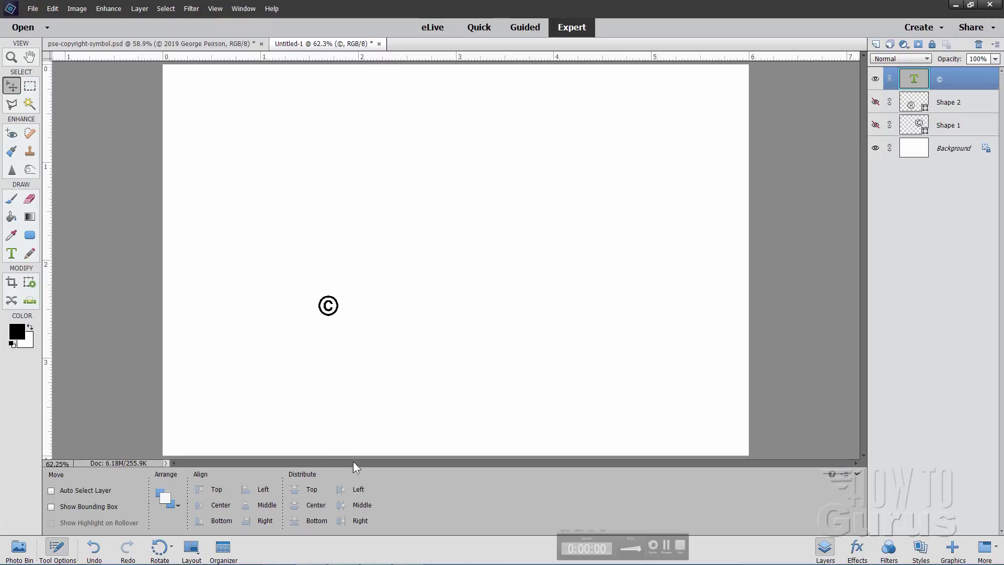
Launch Character Map from Start > All Programs > Accessories > System Tools.
left_click(11, 559)
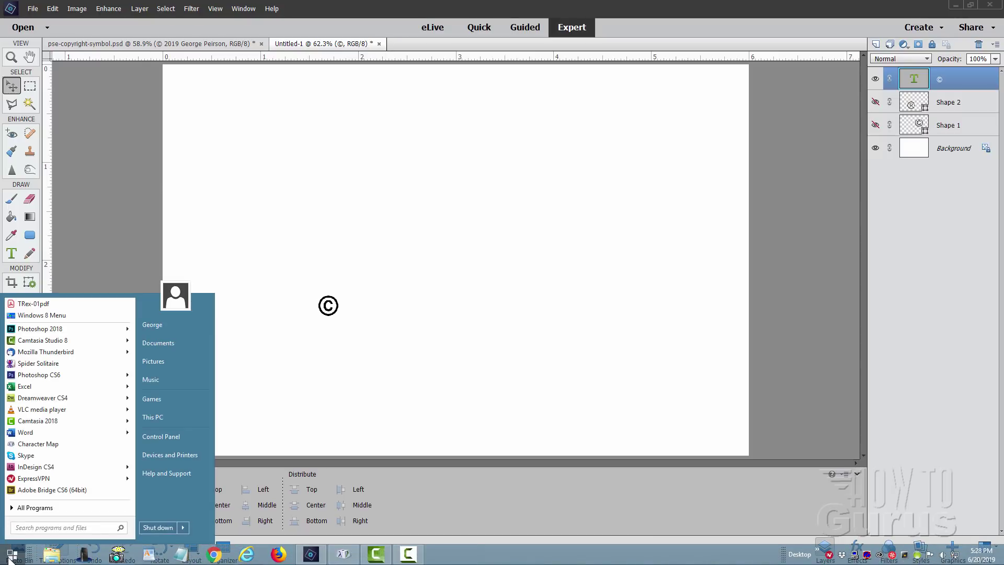
left_click(29, 507)
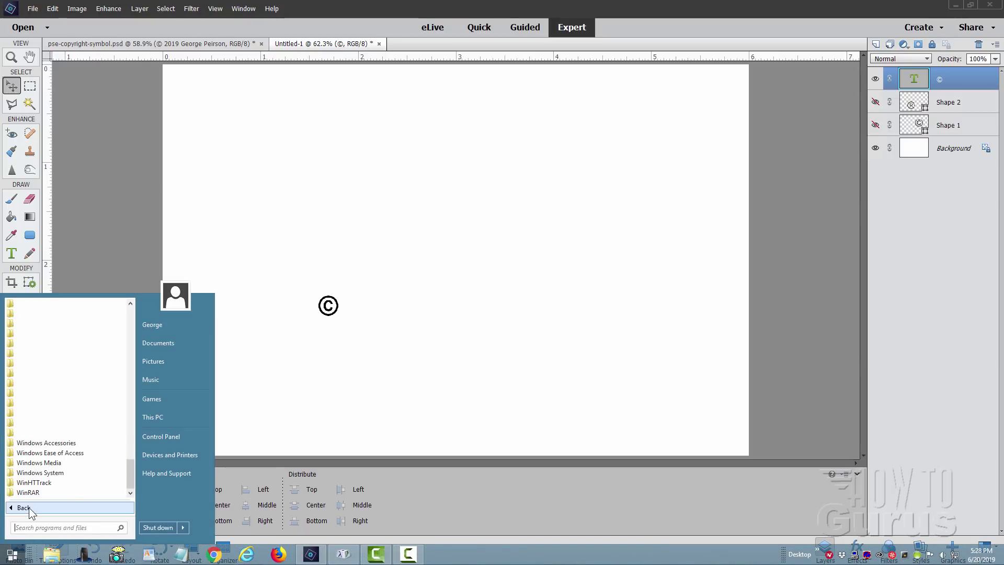
left_click(41, 443)
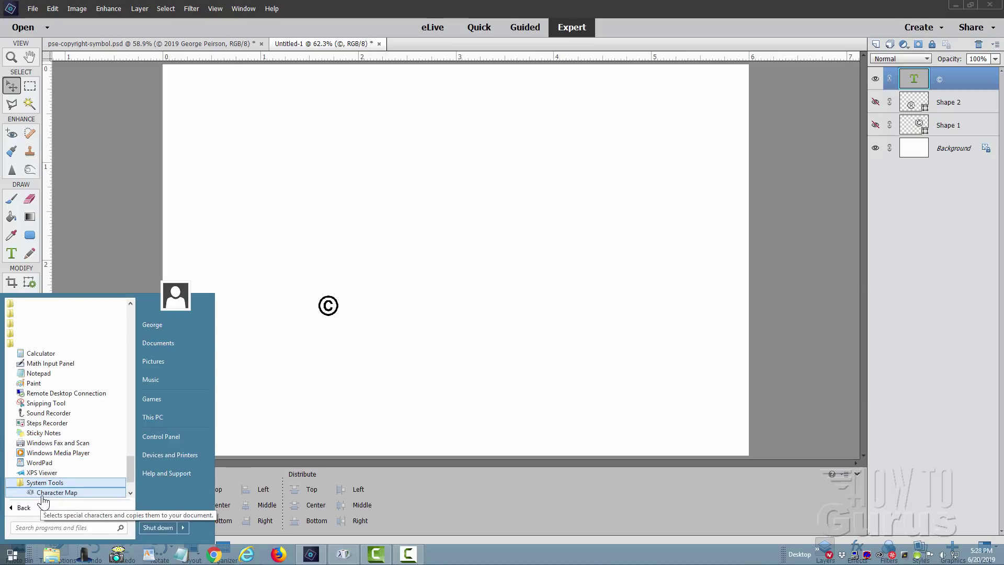
left_click(43, 492)
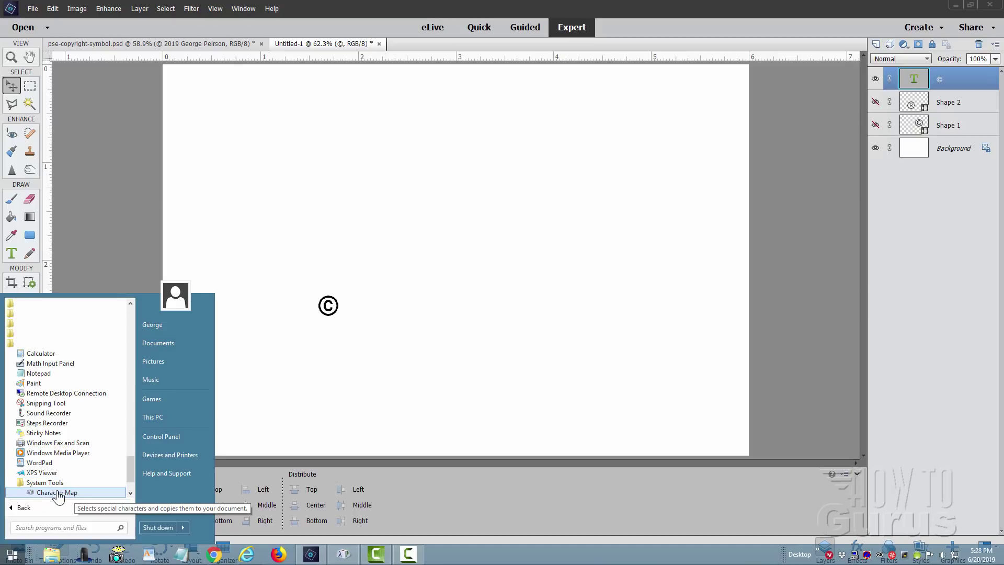
left_click(55, 494)
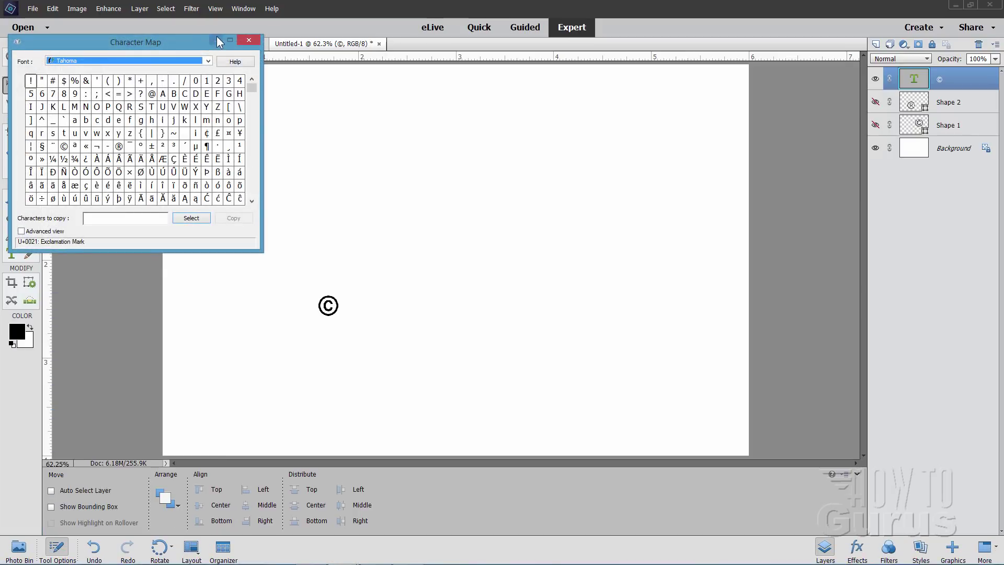
Center Character Map, switch its font to Arial, and add the © sign to the copy field.
left_click_drag(193, 49, 527, 128)
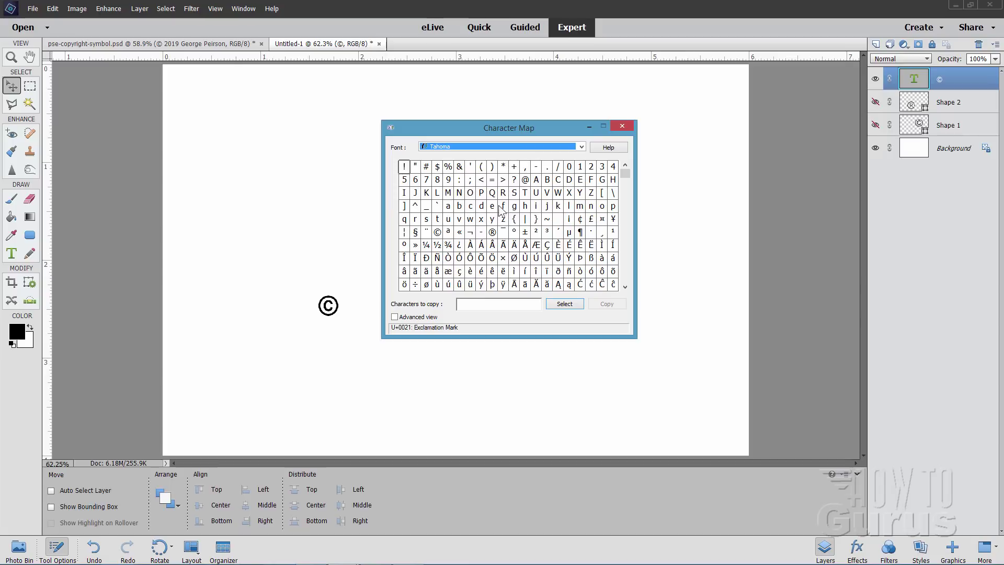
left_click(580, 147)
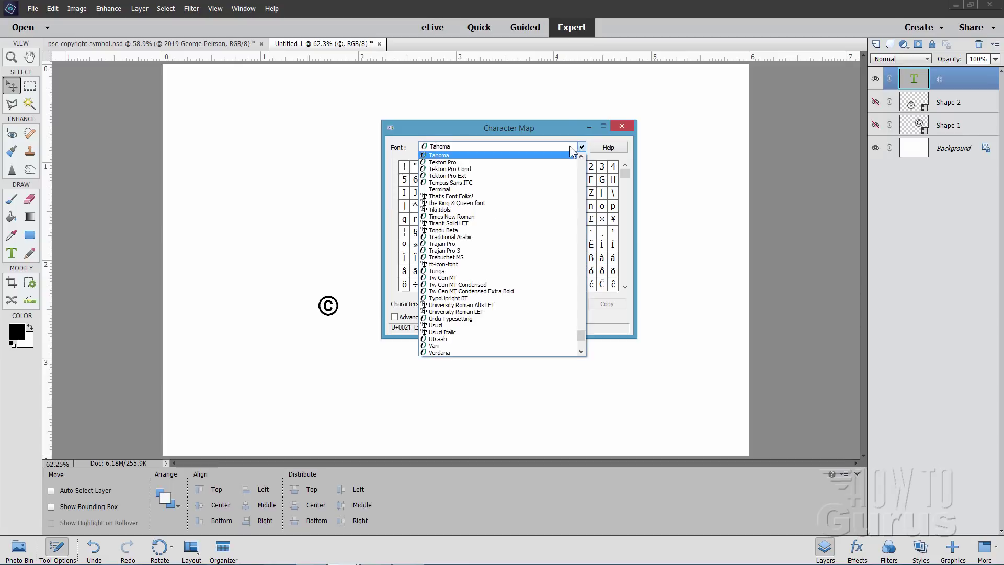
left_click_drag(581, 335, 578, 173)
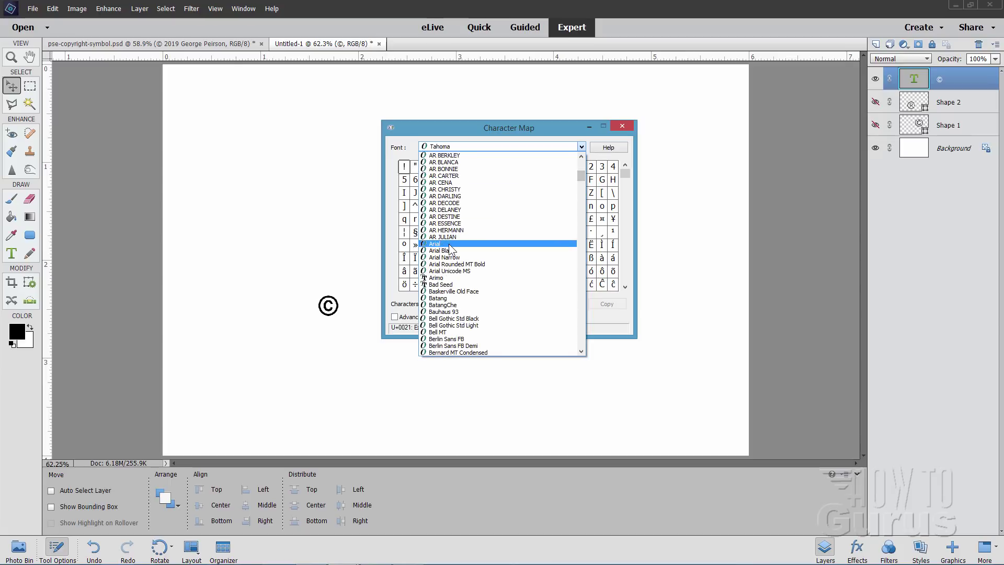
left_click(451, 249)
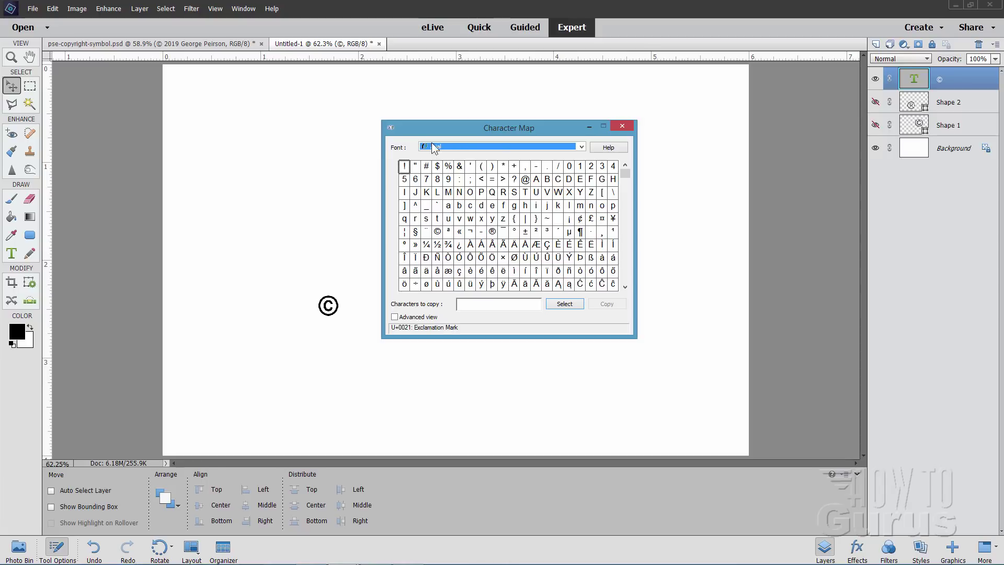
key("Page_Down")
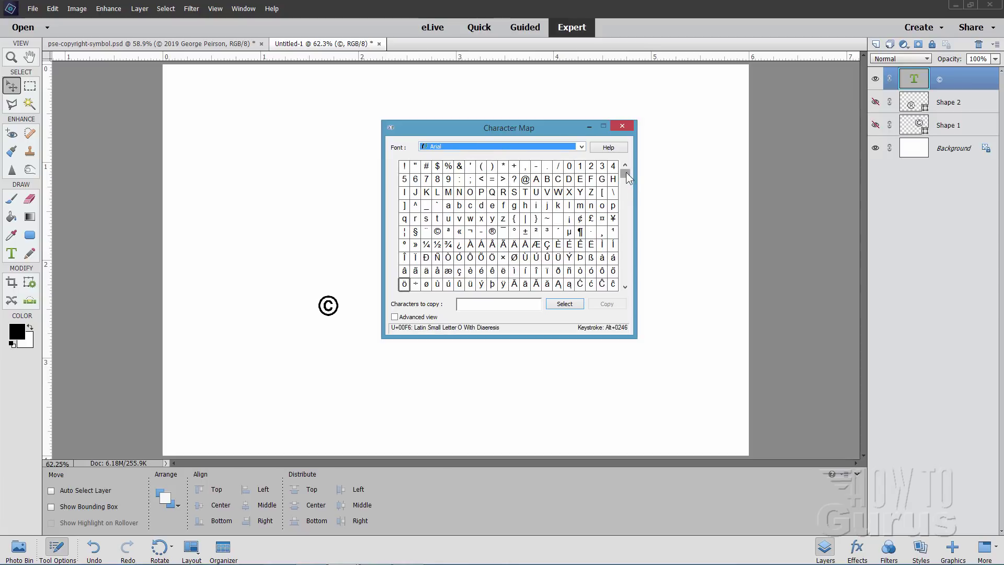
left_click_drag(626, 172, 624, 222)
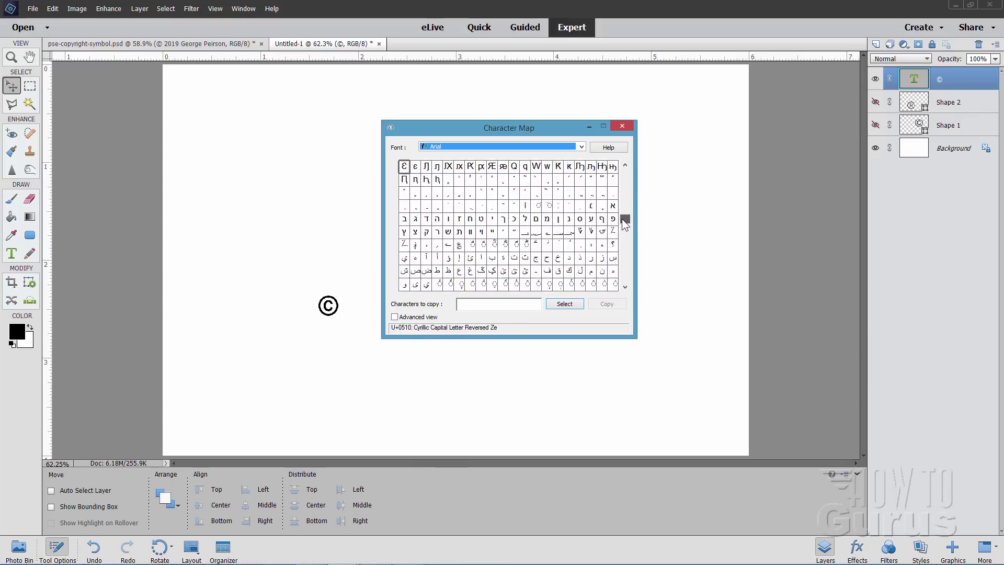
left_click_drag(622, 219, 628, 263)
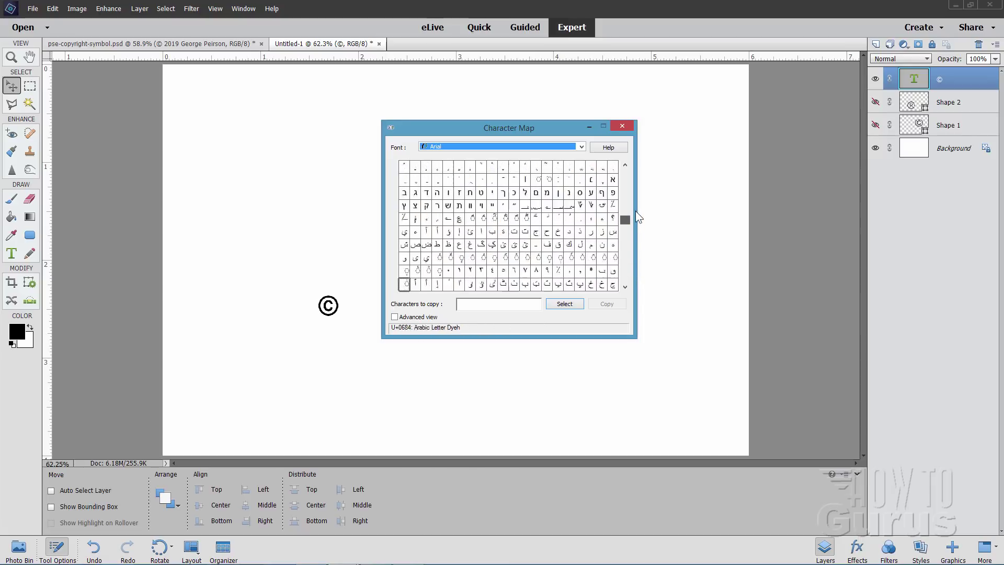
left_click_drag(628, 263, 633, 155)
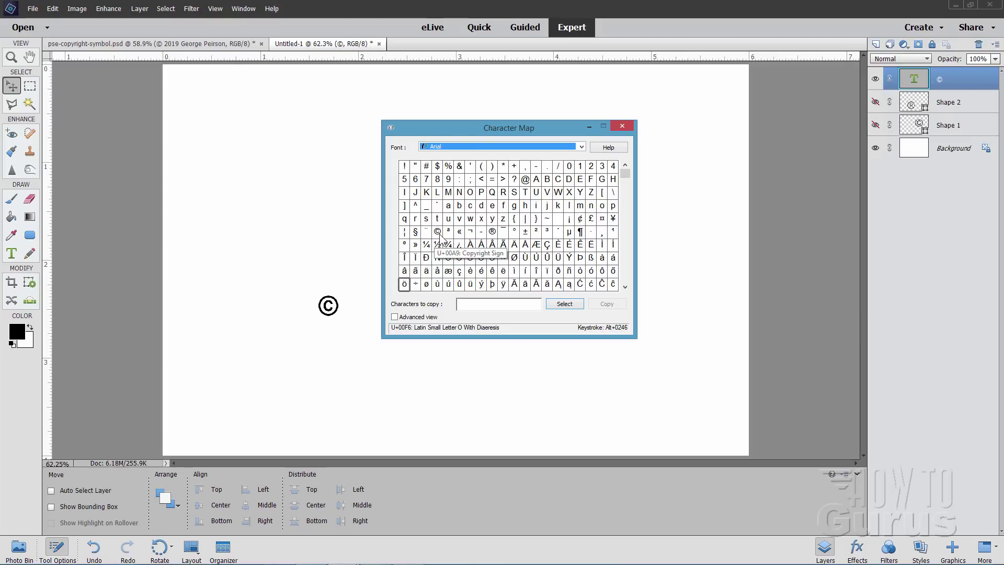
left_click(440, 233)
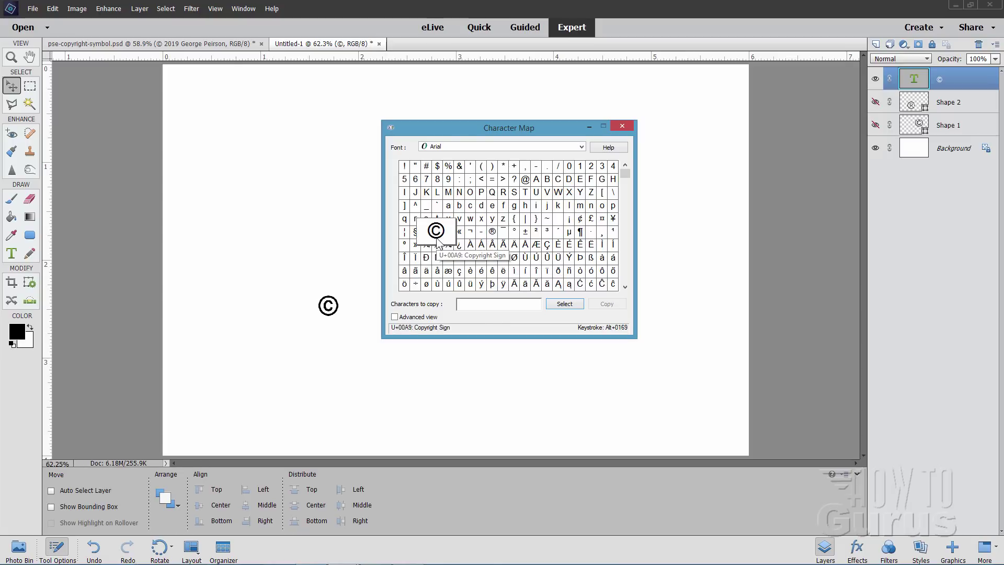
double_click(438, 233)
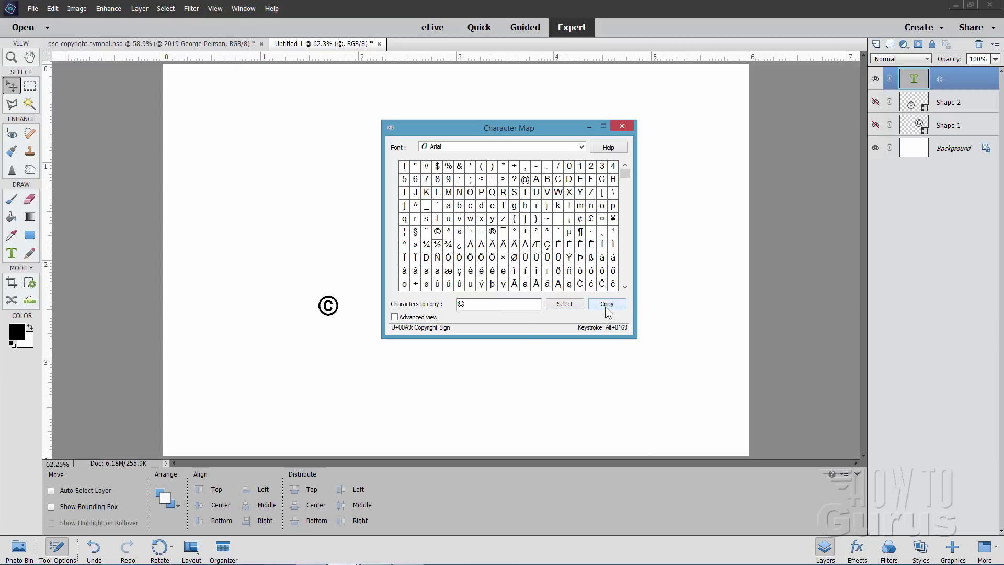
Paste the © and type the text line '© 2019 George Peirson' near the top-left.
left_click(322, 210)
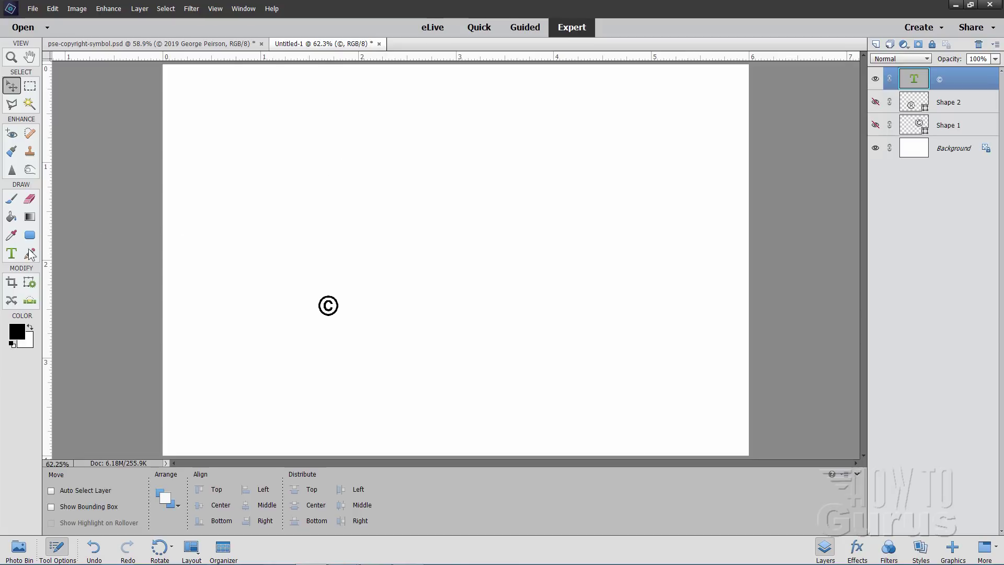
left_click(12, 254)
left_click(339, 178)
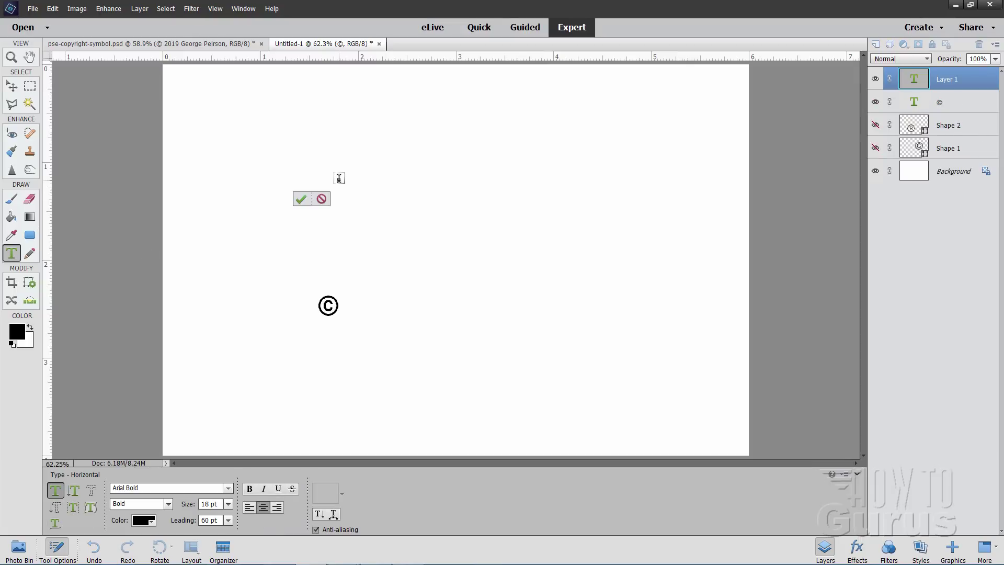
right_click(345, 175)
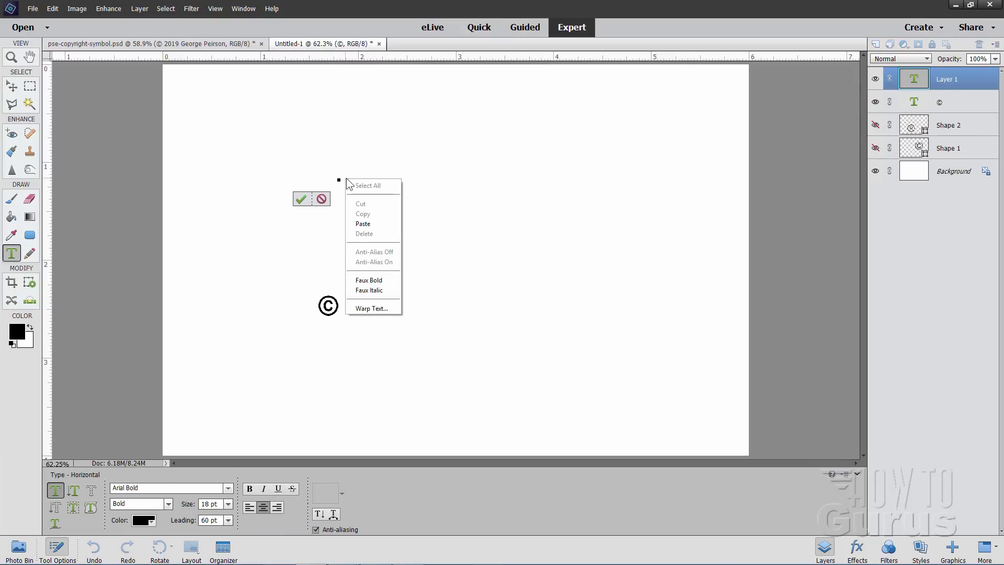
left_click(374, 222)
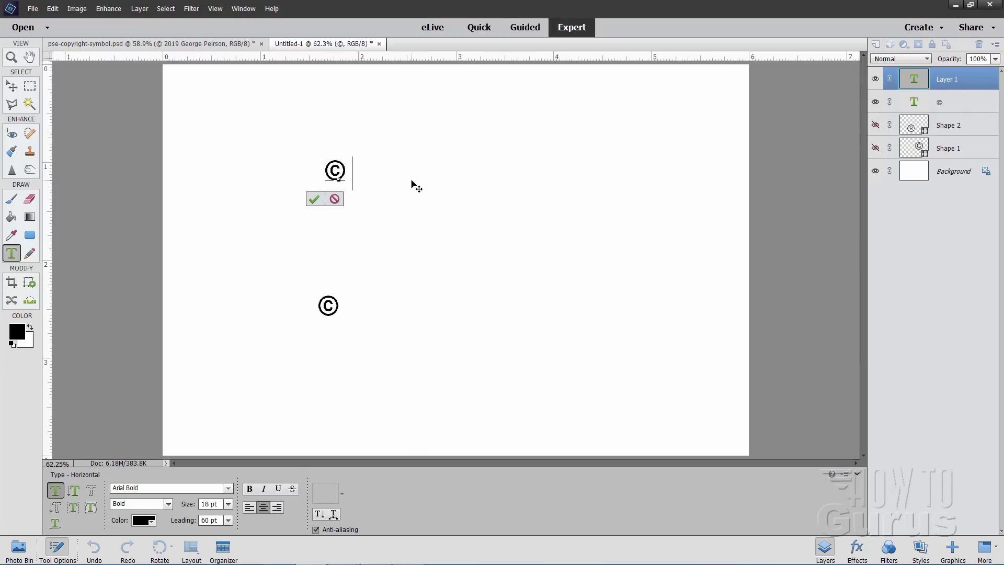
type("2019 George Peirson")
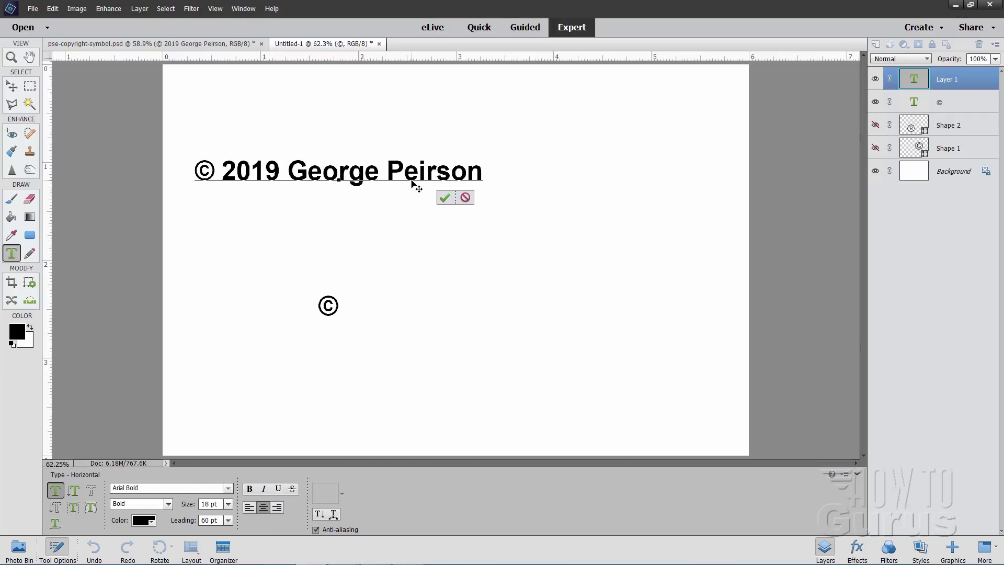
left_click(445, 197)
key("v")
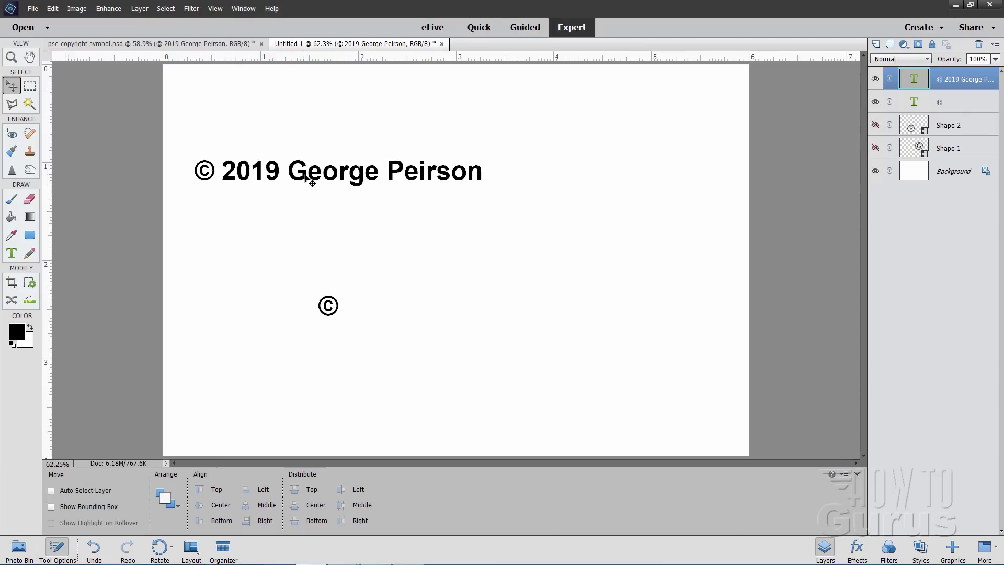
Move the © 2019 George Peirson line toward the page centre.
left_click_drag(312, 180, 404, 212)
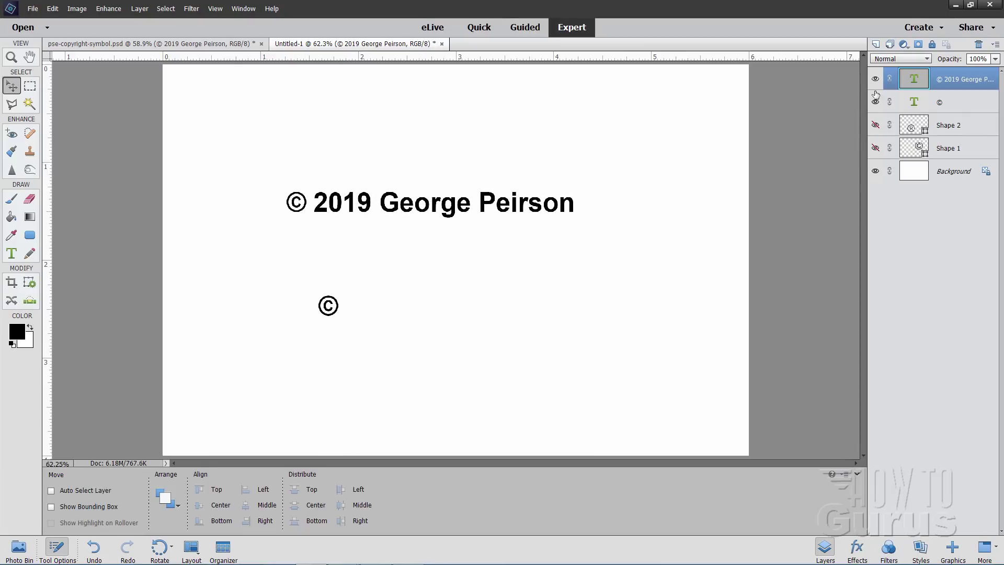
left_click_drag(453, 211, 445, 187)
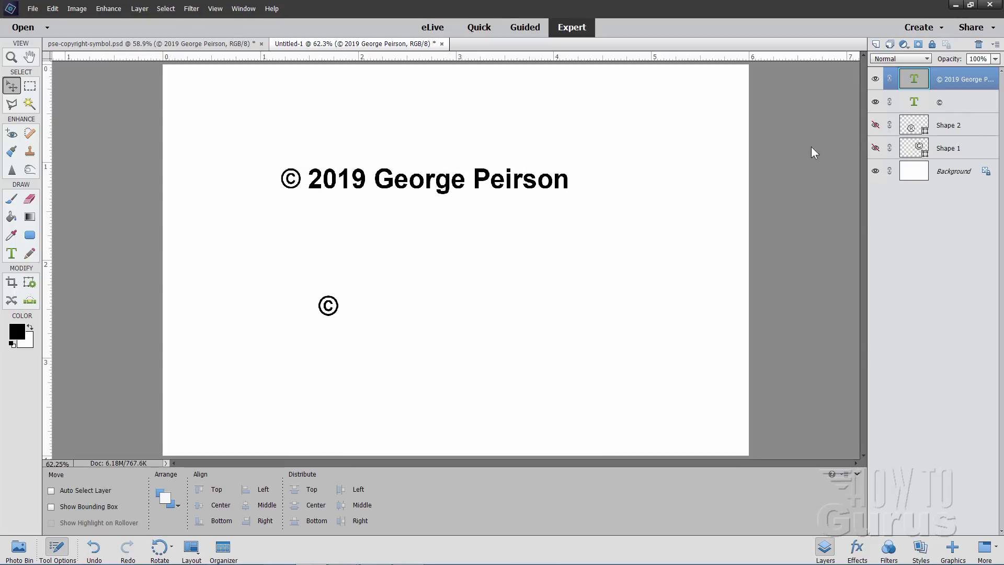
left_click_drag(478, 182, 483, 200)
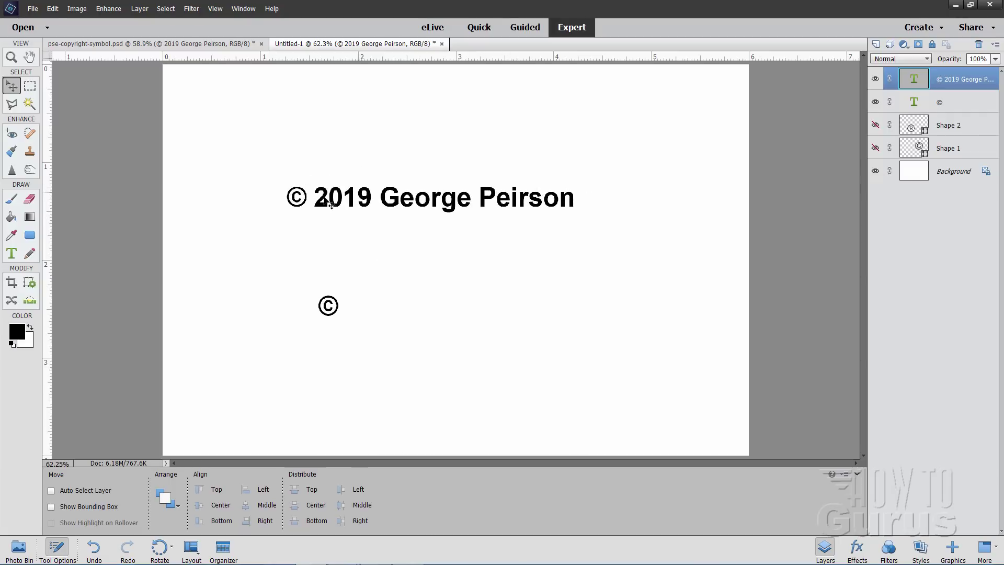
Scale the copyright line proportionally with Free Transform (Ctrl+T).
key("ctrl+t")
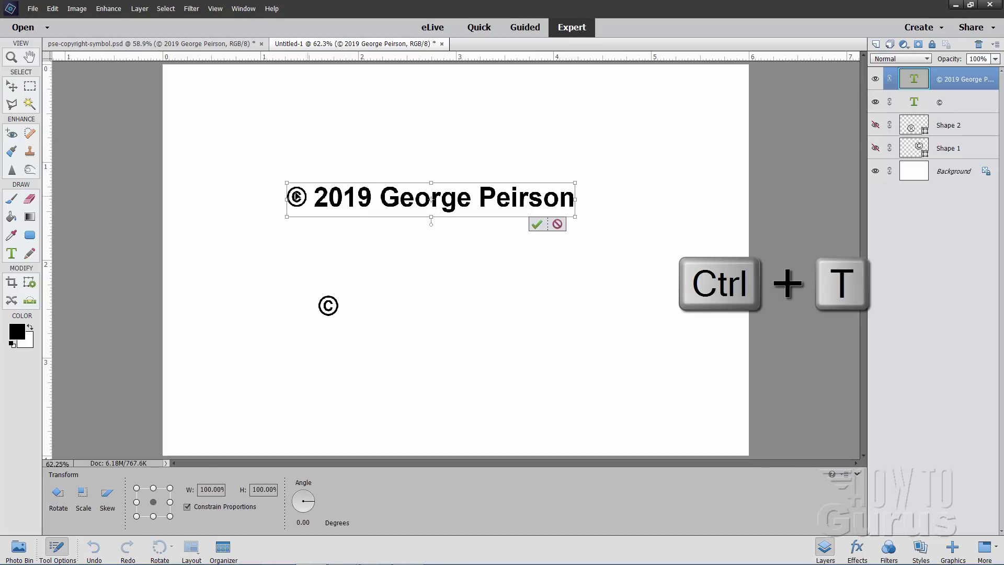
left_click_drag(577, 182, 570, 178)
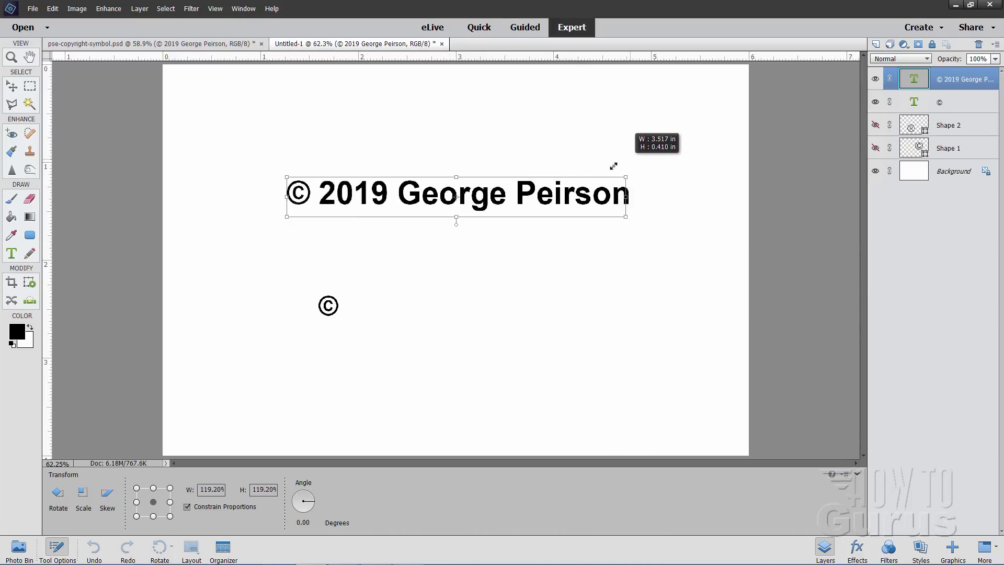
left_click_drag(569, 177, 578, 179)
key("Return")
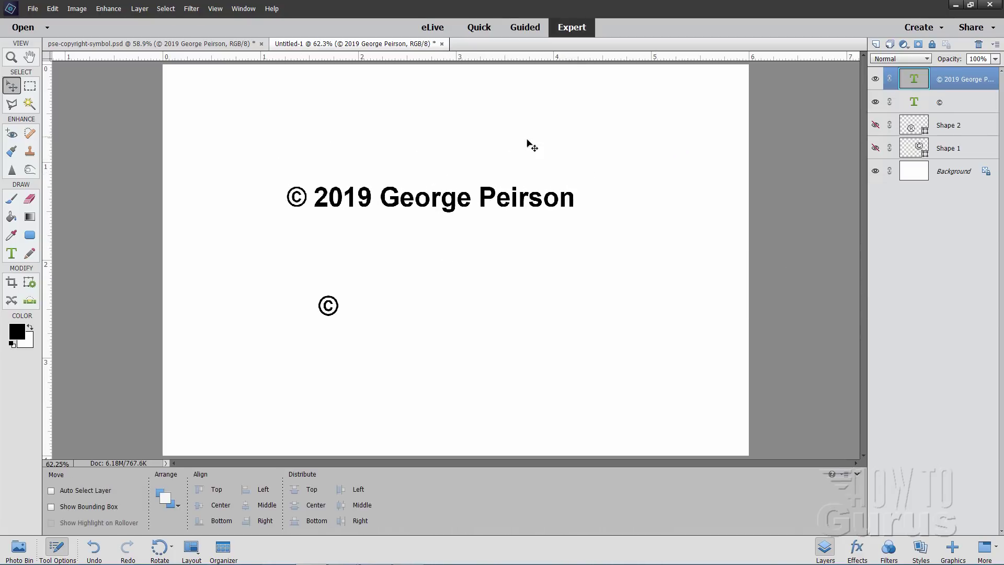
left_click(12, 253)
triple_click(402, 203)
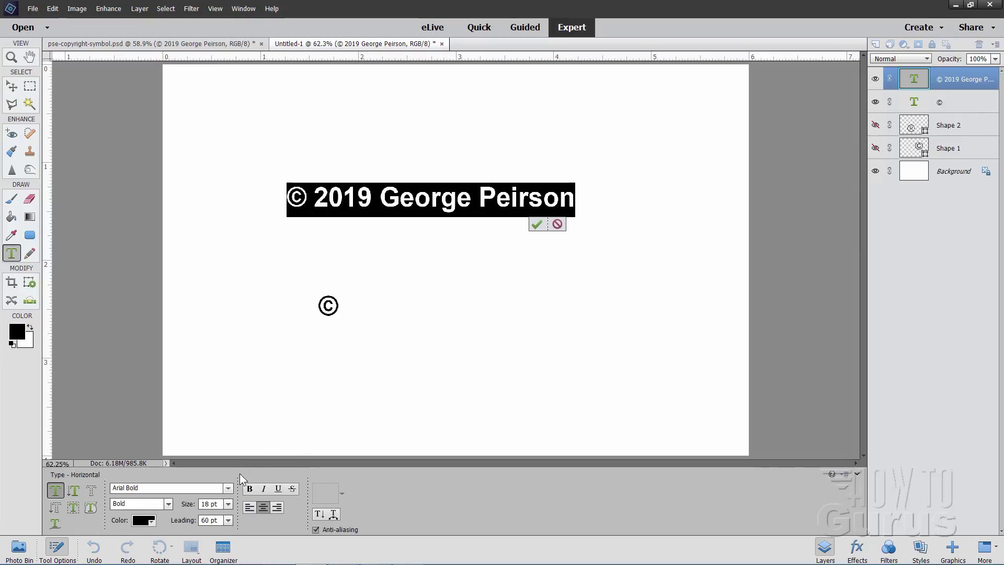
left_click(227, 488)
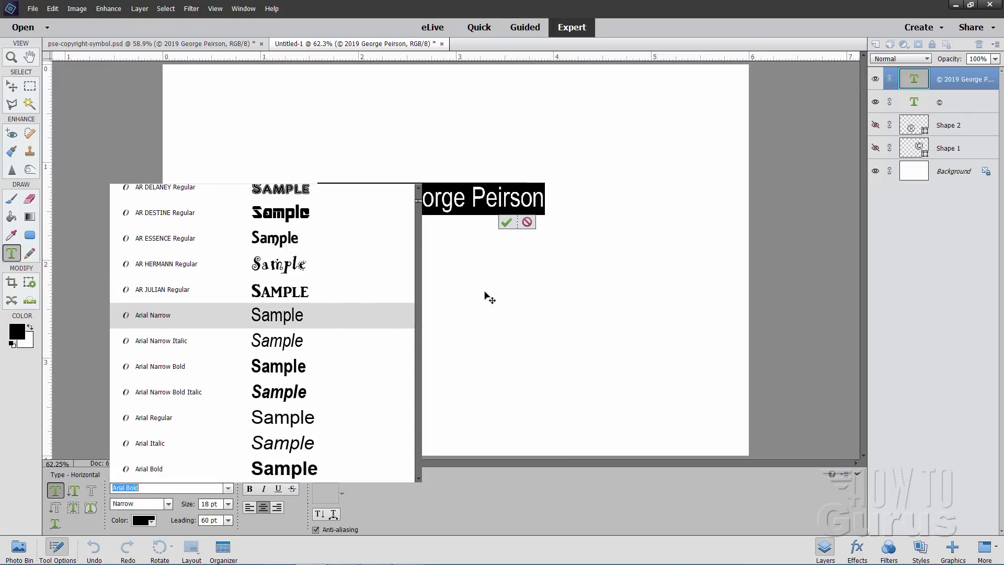
left_click(534, 230)
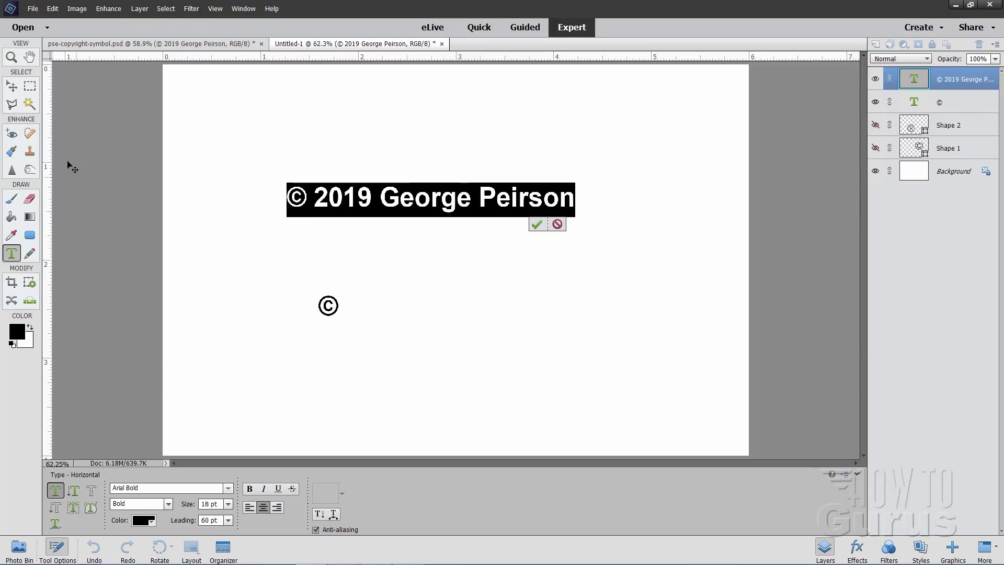
left_click(12, 86)
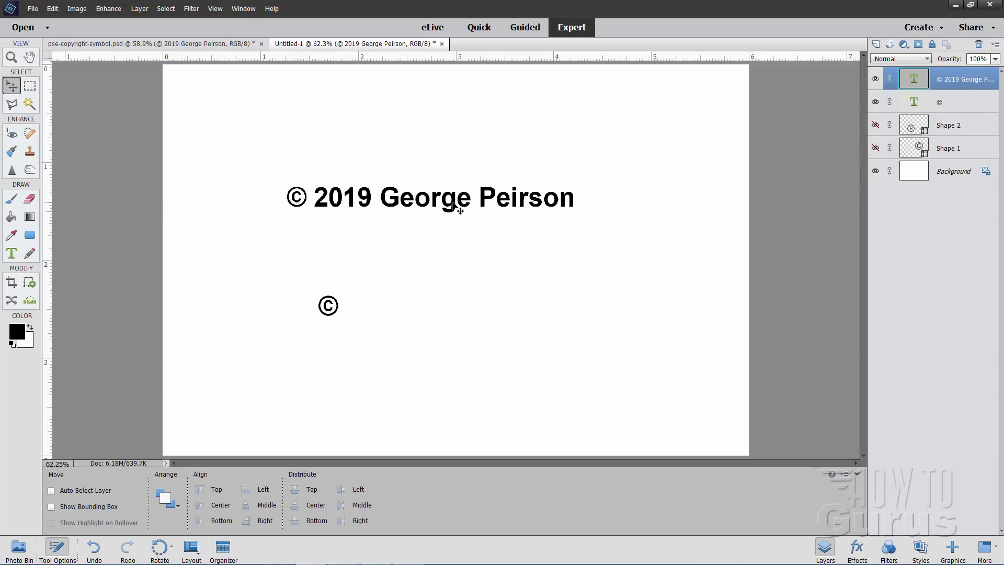
left_click_drag(460, 210, 462, 128)
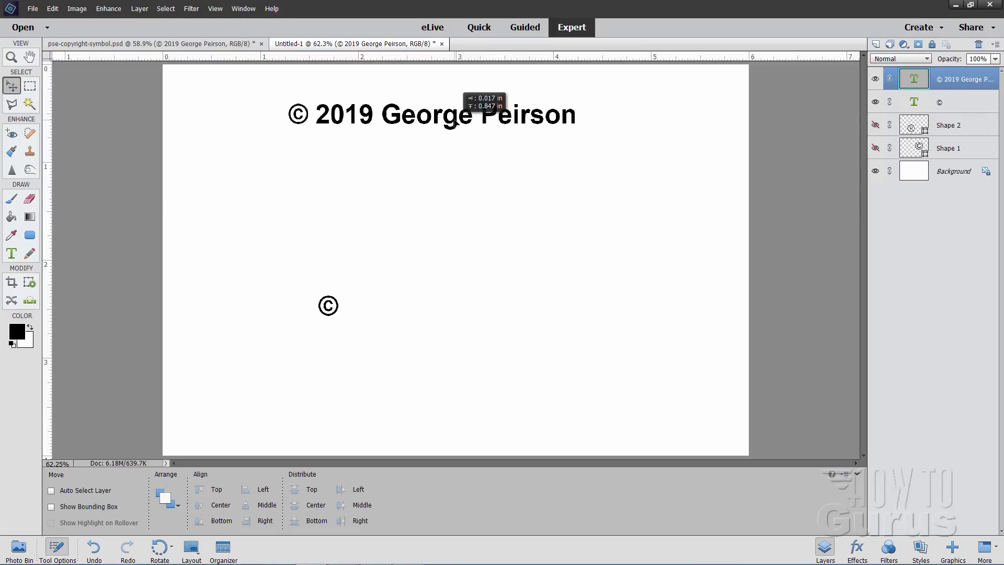
left_click(12, 253)
triple_click(404, 118)
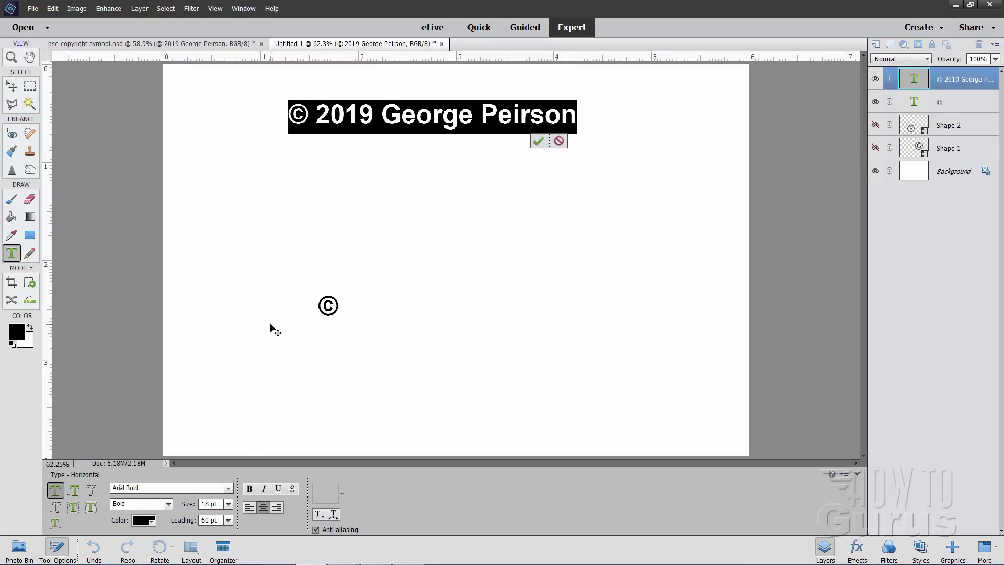
left_click(229, 488)
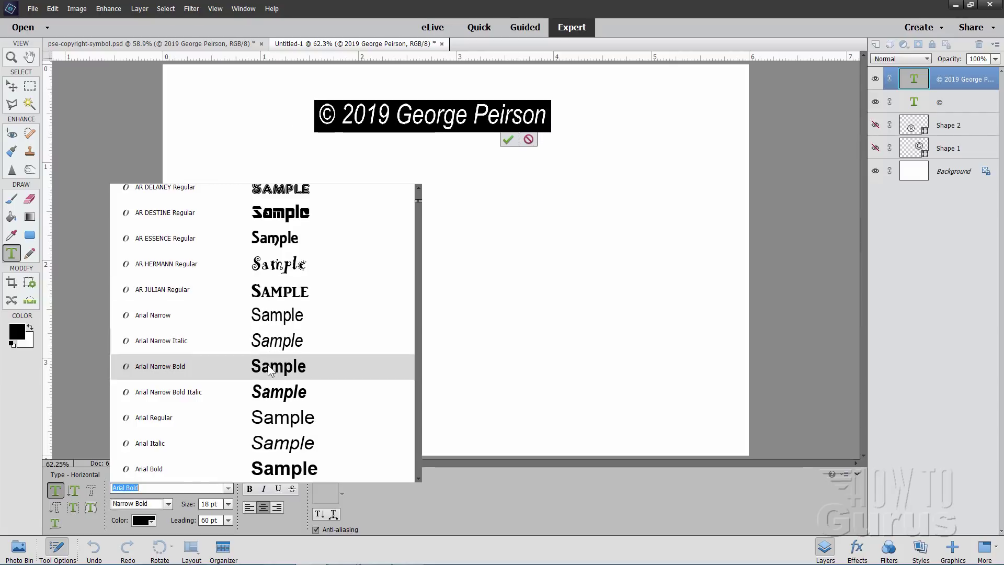
key("Down")
key("Down")
key("Down")
key("Down")
key("Up")
scroll(292, 390, "down", 3)
scroll(292, 389, "down", 1)
scroll(294, 377, "down", 3)
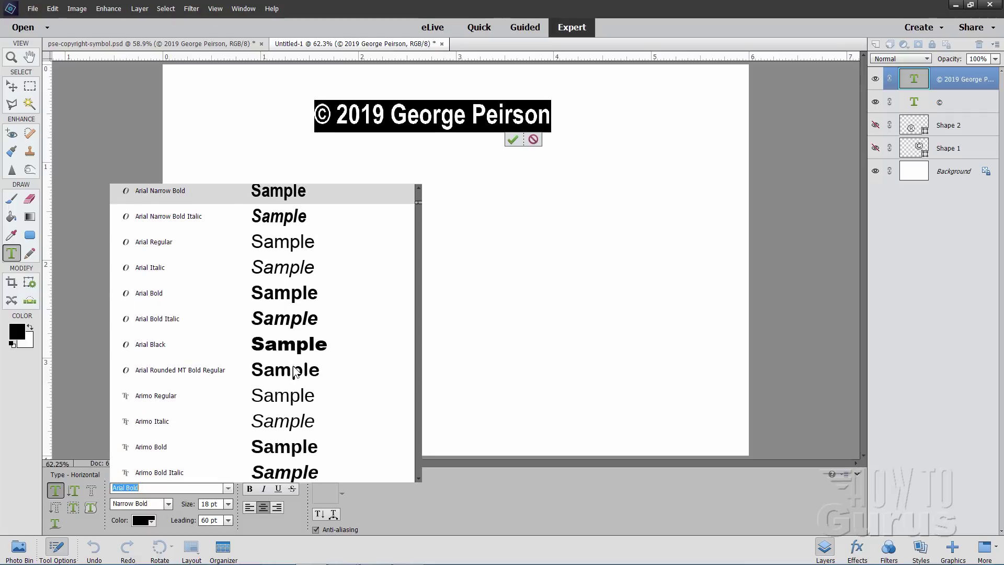
key("Down")
key("Down")
key("Down")
scroll(297, 330, "down", 3)
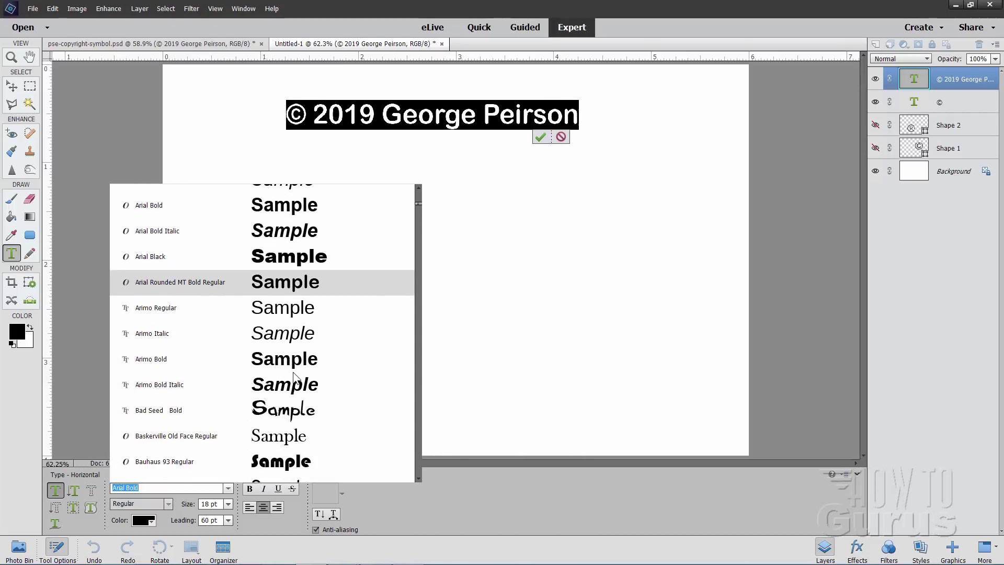
scroll(294, 378, "down", 3)
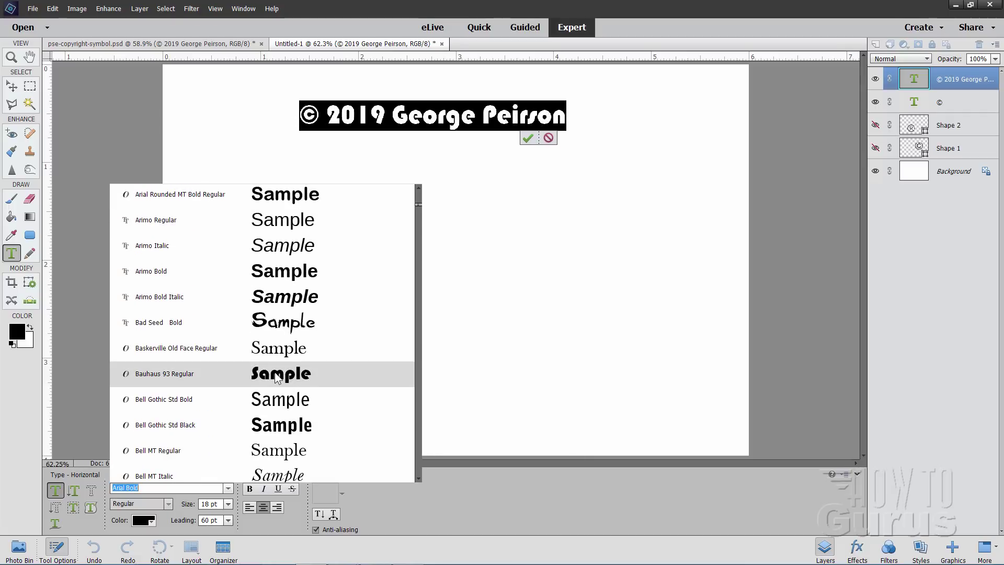
scroll(276, 379, "down", 3)
key("Down")
key("Down")
key("Down")
scroll(277, 379, "down", 3)
scroll(276, 379, "down", 3)
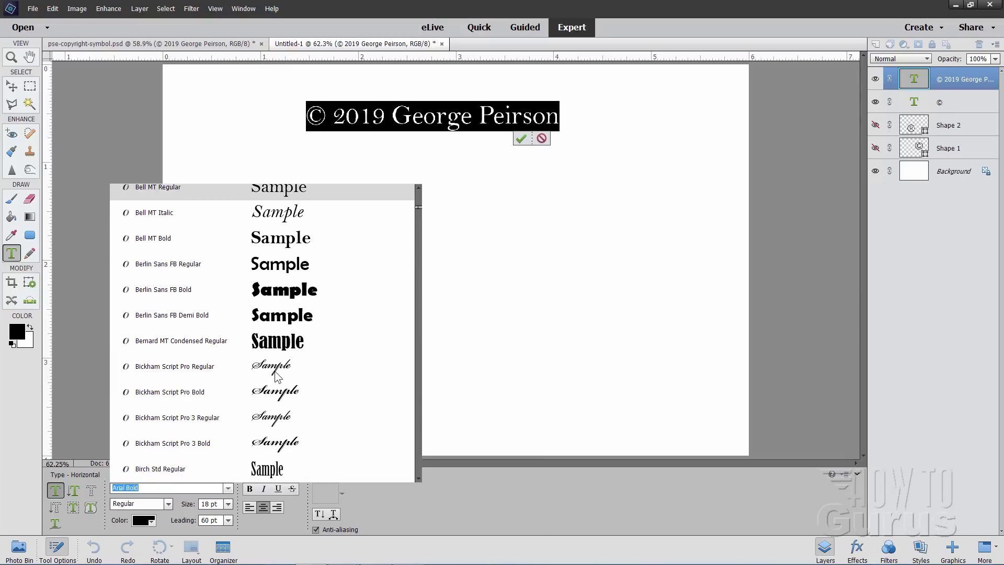
key("Down")
key("Down")
key("Down")
scroll(286, 382, "down", 2)
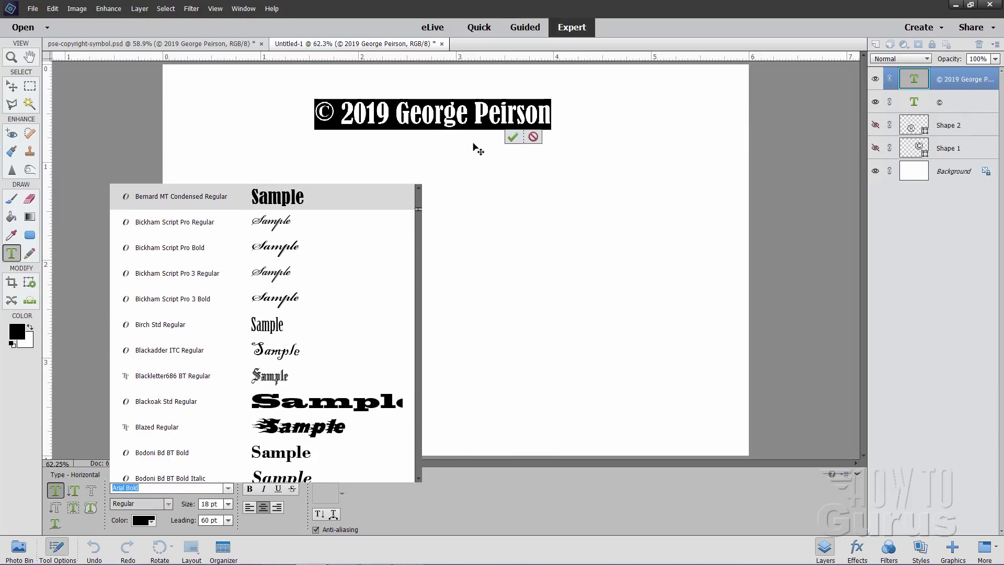
scroll(298, 296, "up", 3)
scroll(298, 296, "up", 5)
scroll(298, 296, "up", 10)
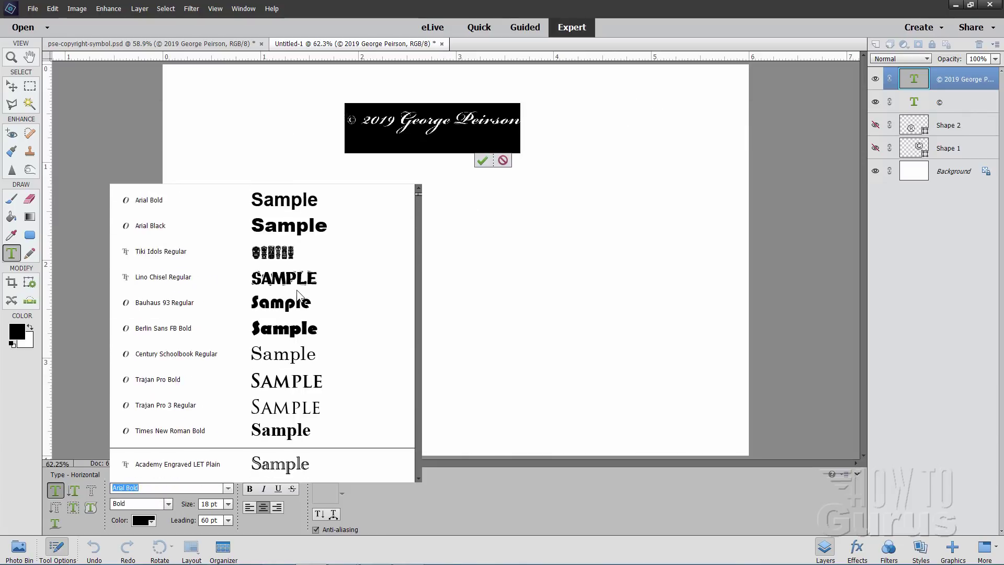
left_click(186, 201)
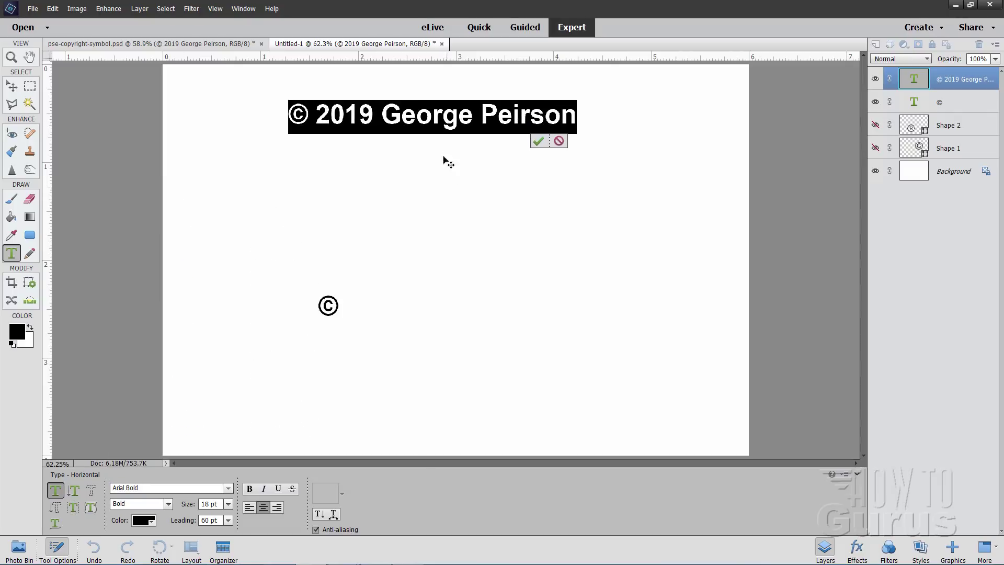
left_click(538, 141)
key("v")
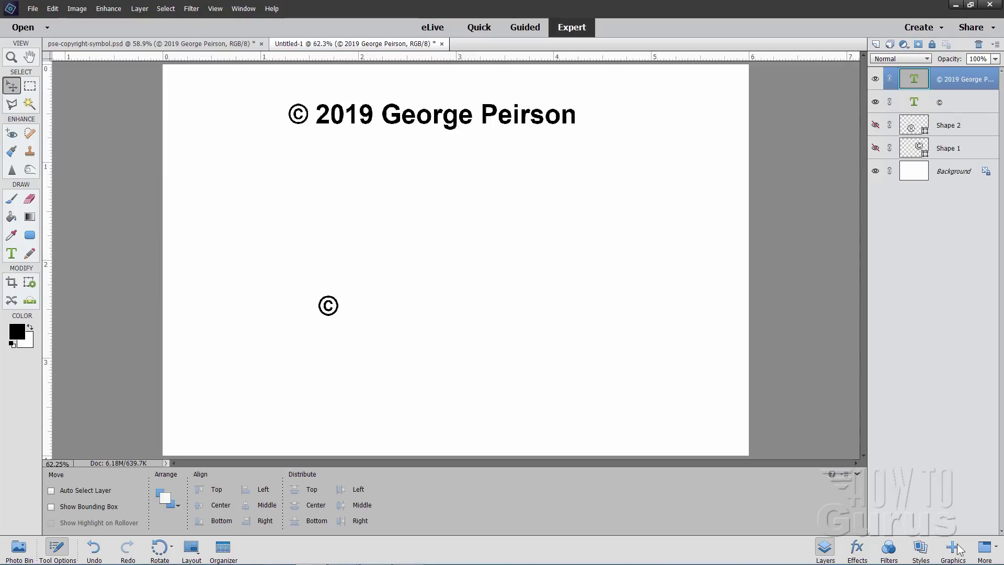
Nudge the © 2019 George Peirson line slightly down and to the right.
left_click(952, 546)
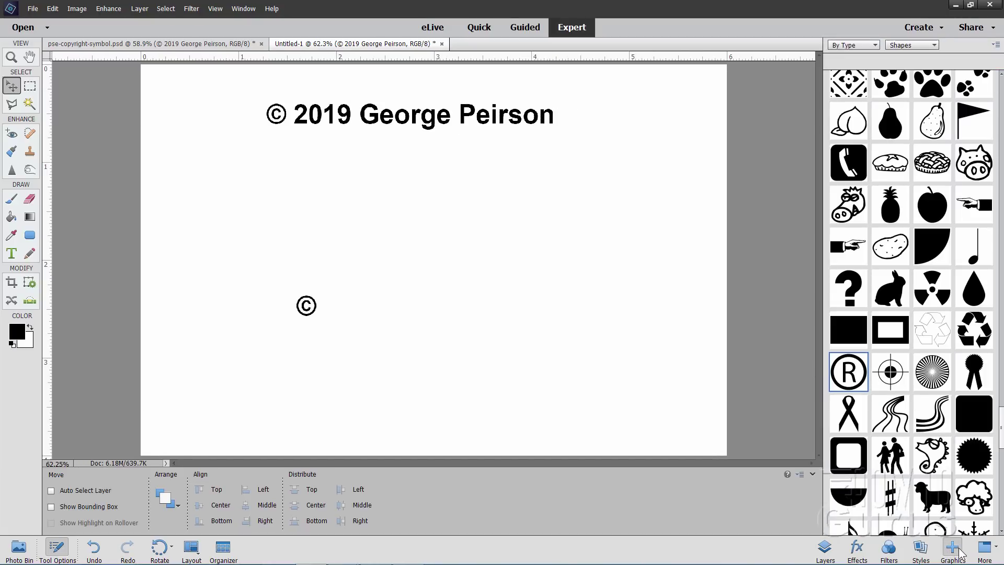
left_click(825, 547)
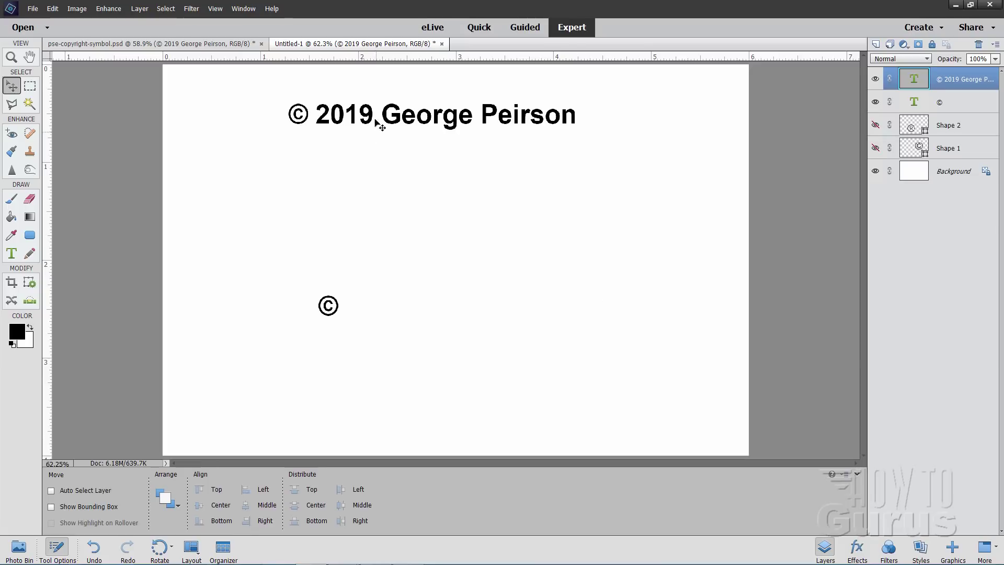
left_click_drag(372, 122, 383, 139)
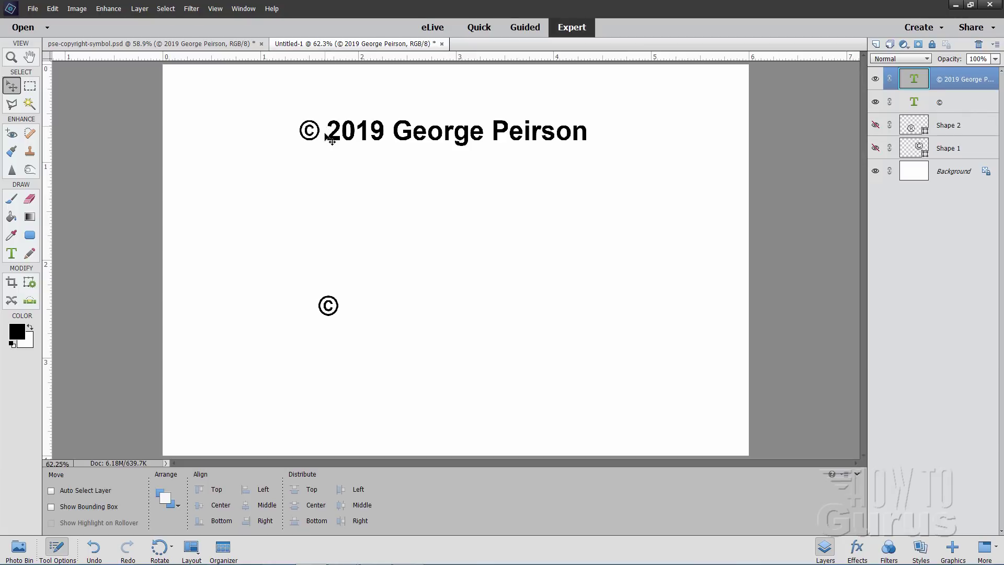
Start a new text layer with an insertion point just below the copyright line.
left_click(12, 254)
left_click(344, 226)
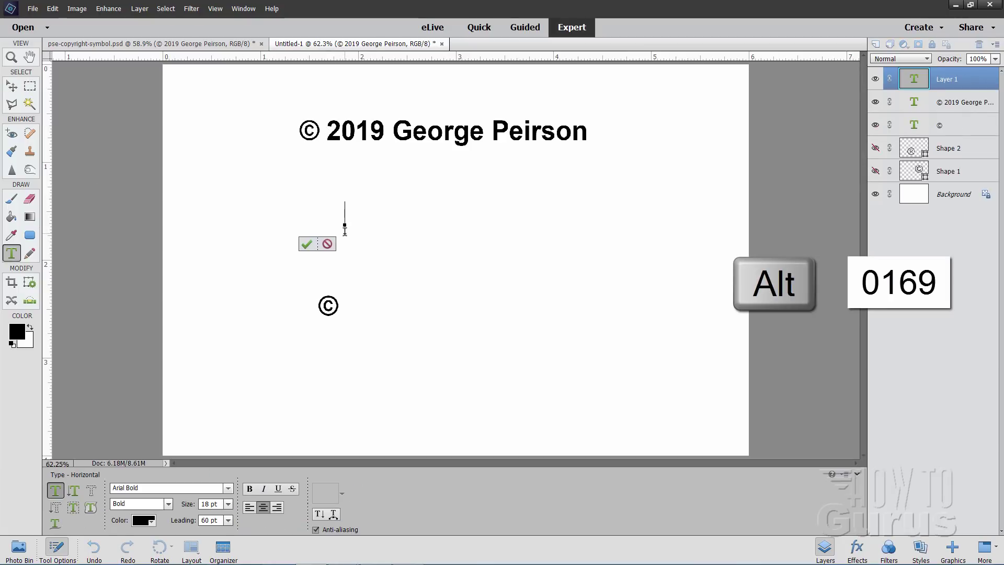
type("©")
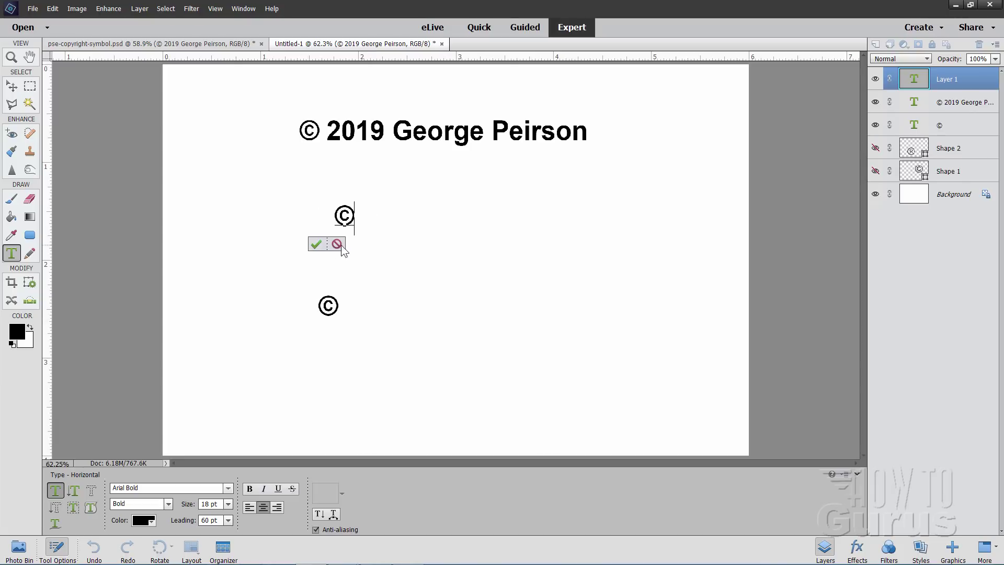
Commit the © text, then delete both standalone © text layers.
left_click(316, 244)
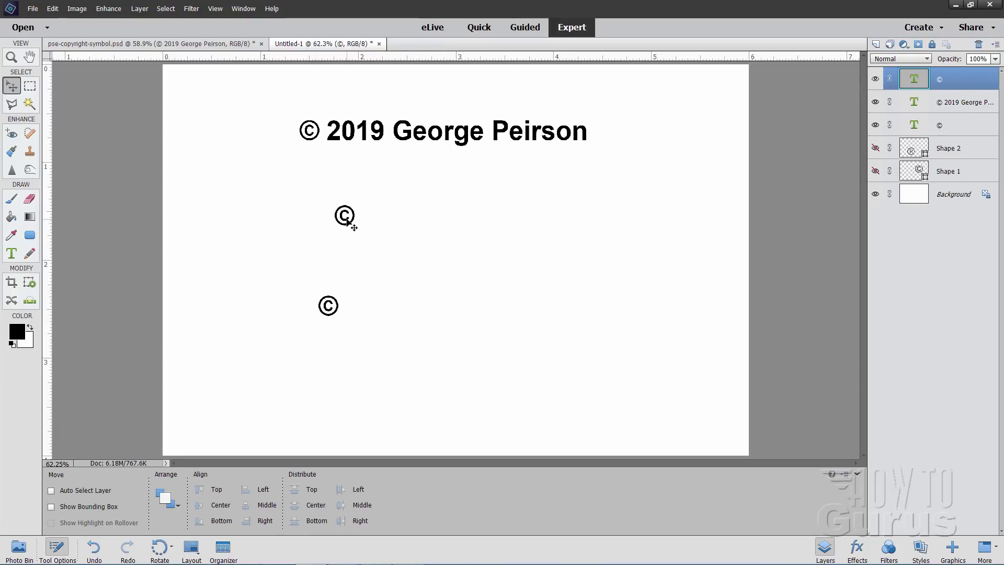
left_click(978, 44)
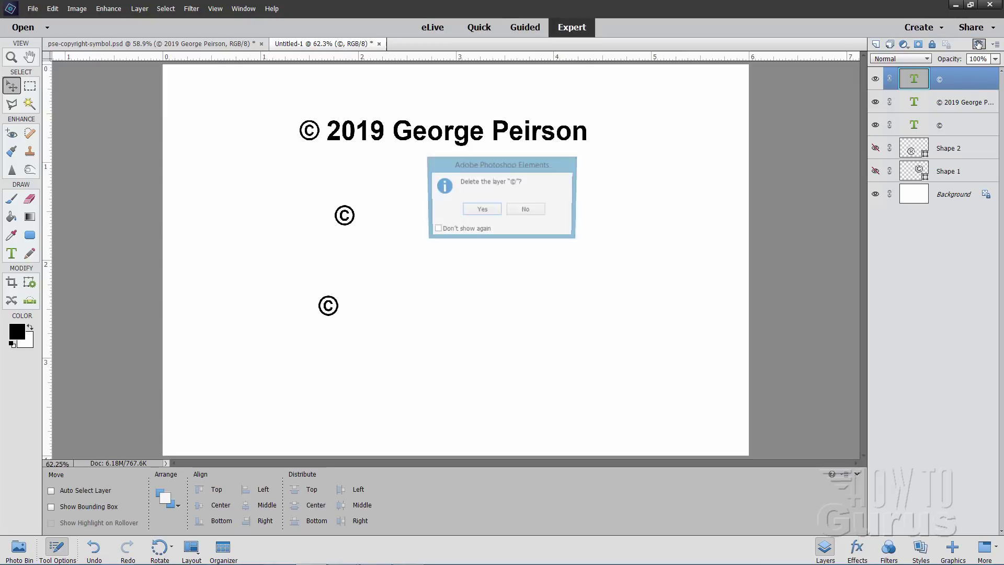
left_click(492, 214)
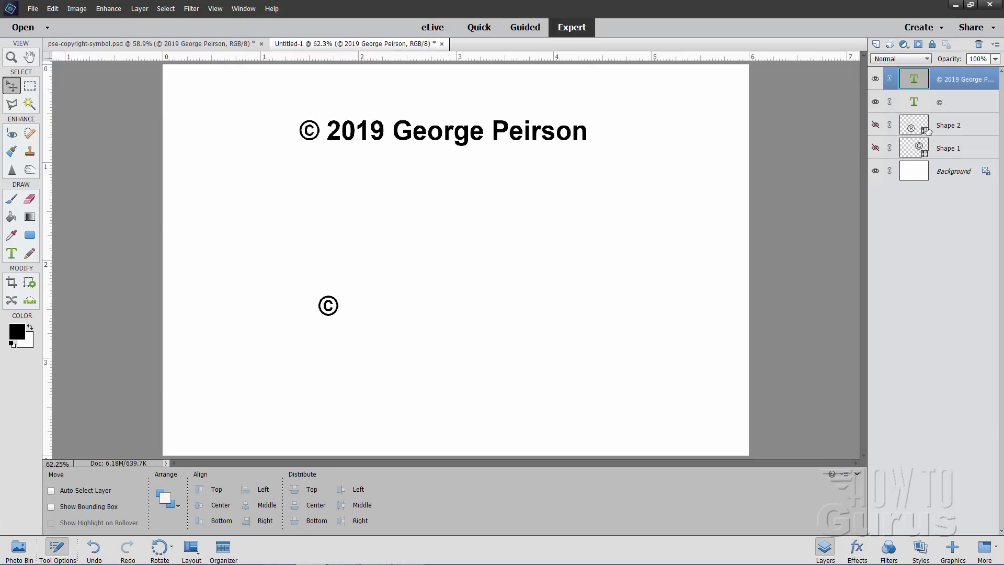
left_click(965, 103)
left_click(978, 44)
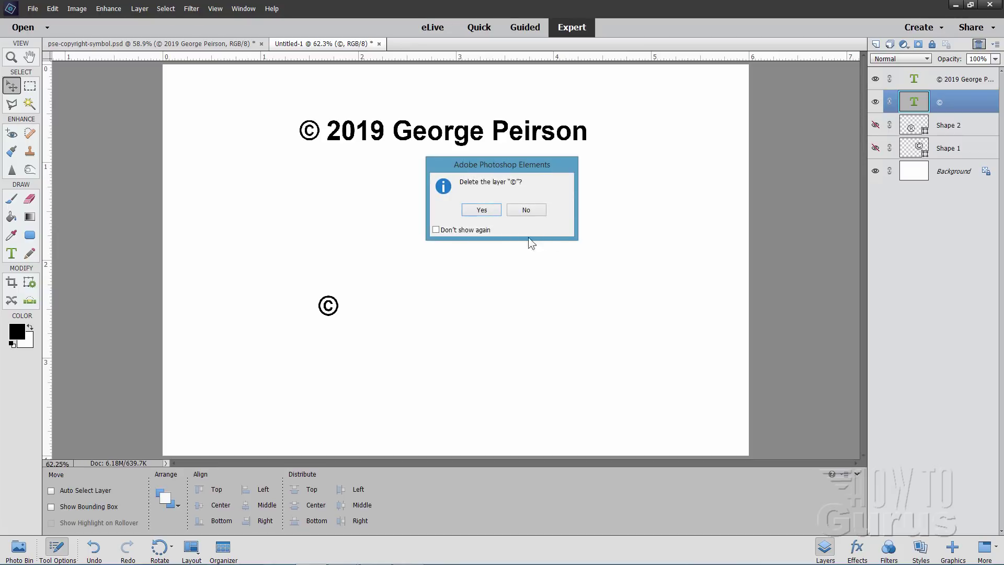
left_click(491, 213)
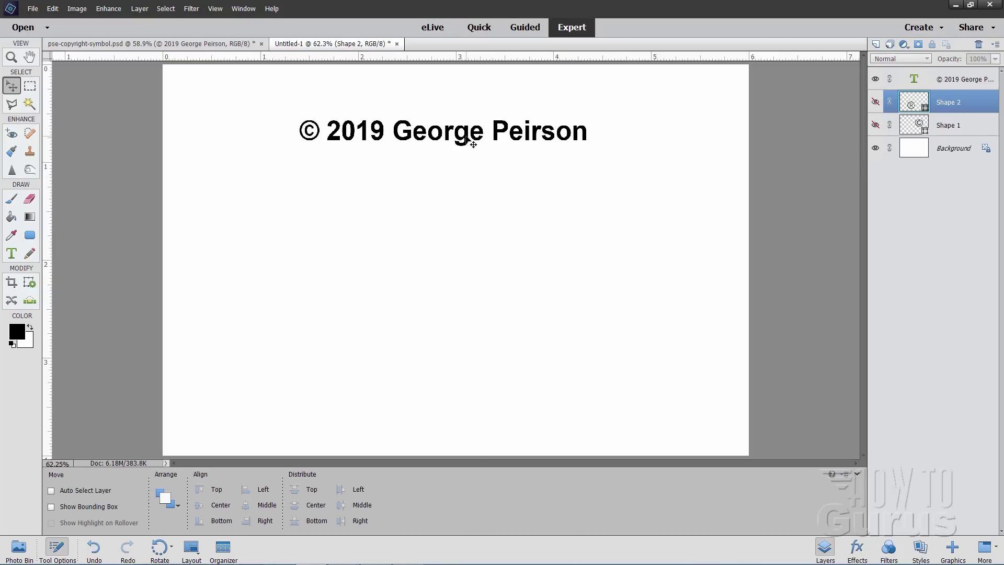
Move the © 2019 George Peirson line down to the page's vertical middle.
left_click_drag(473, 144, 462, 235)
left_click(916, 80)
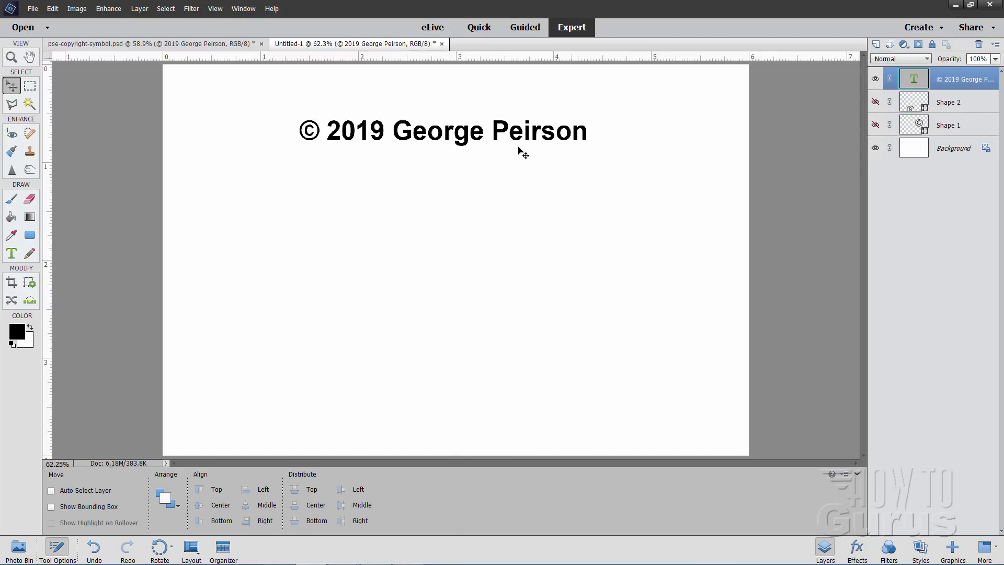
left_click_drag(466, 134, 464, 259)
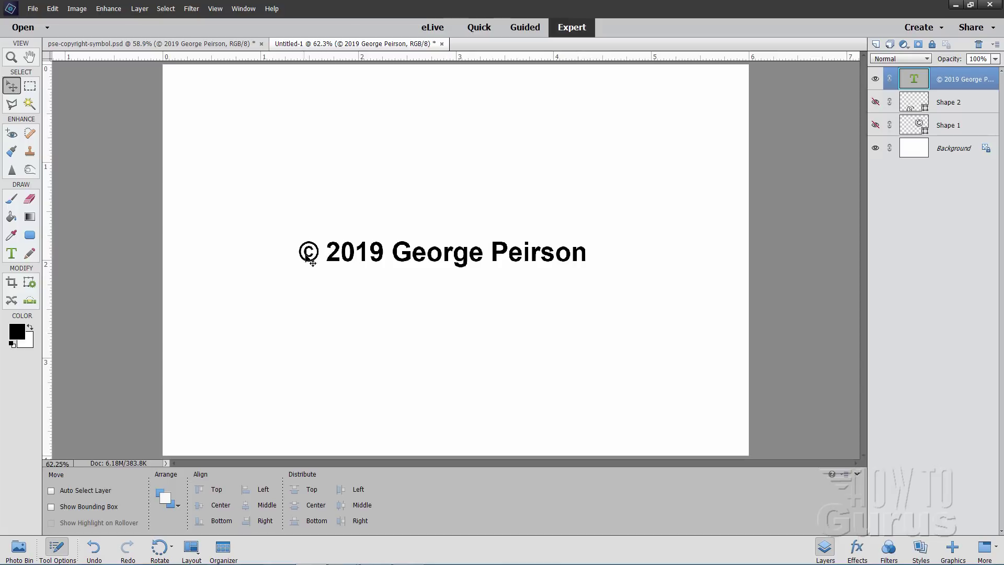
left_click(12, 253)
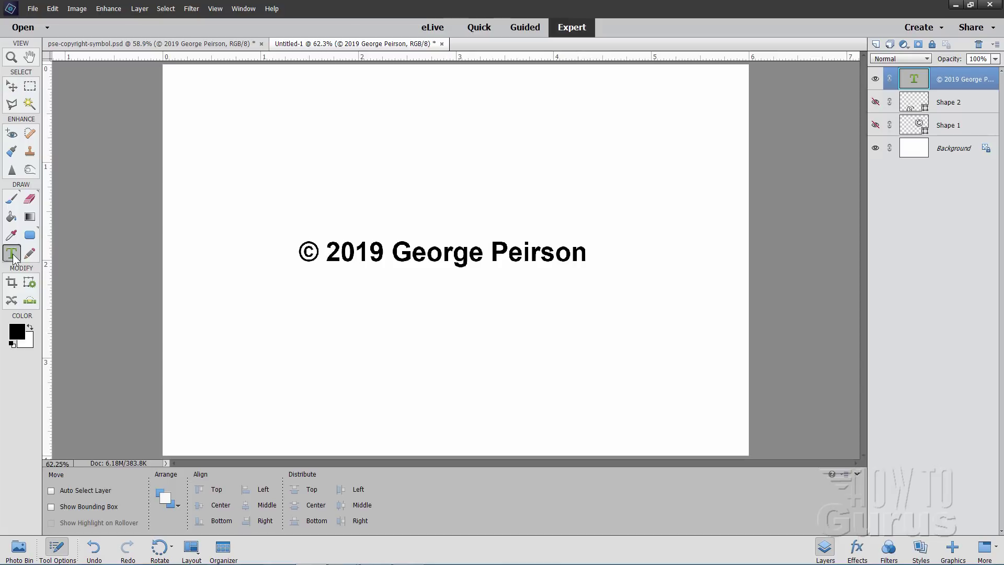
left_click(322, 252)
double_click(306, 252)
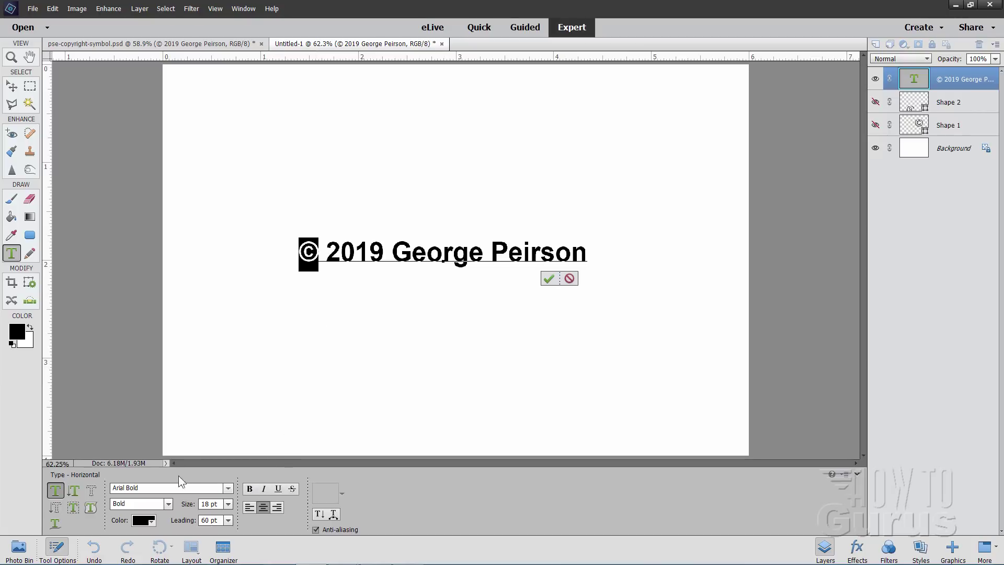
left_click(247, 488)
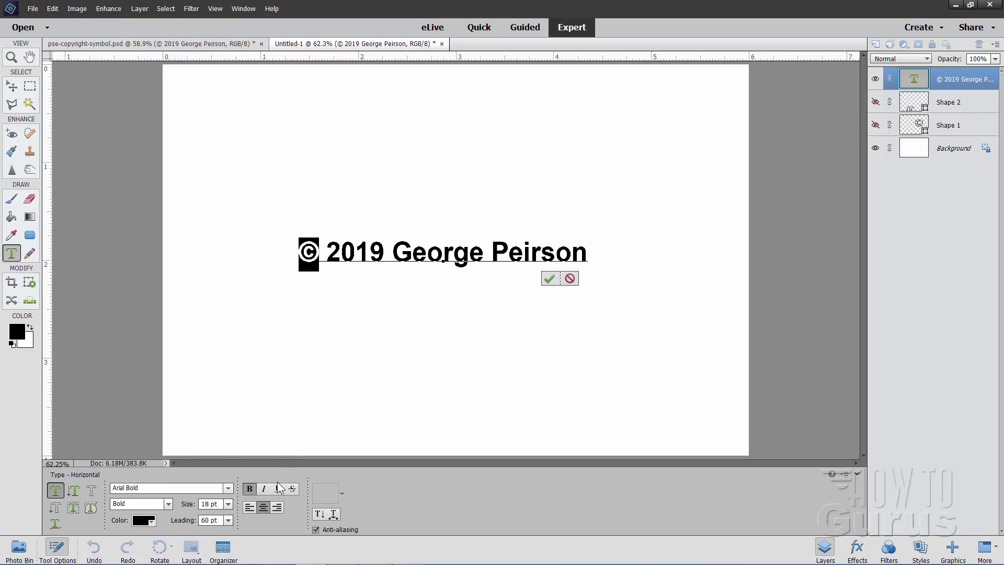
left_click(335, 267)
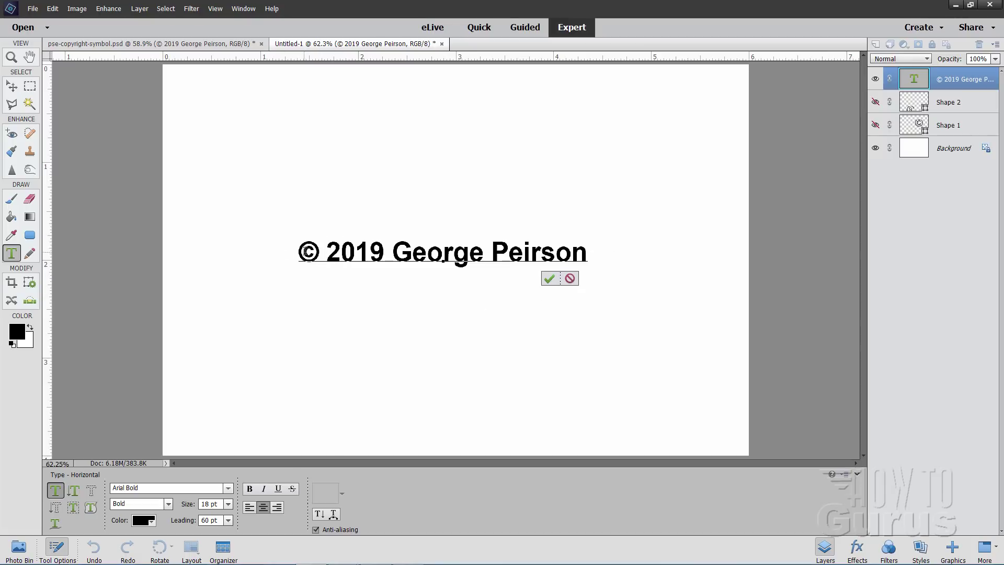
left_click(549, 280)
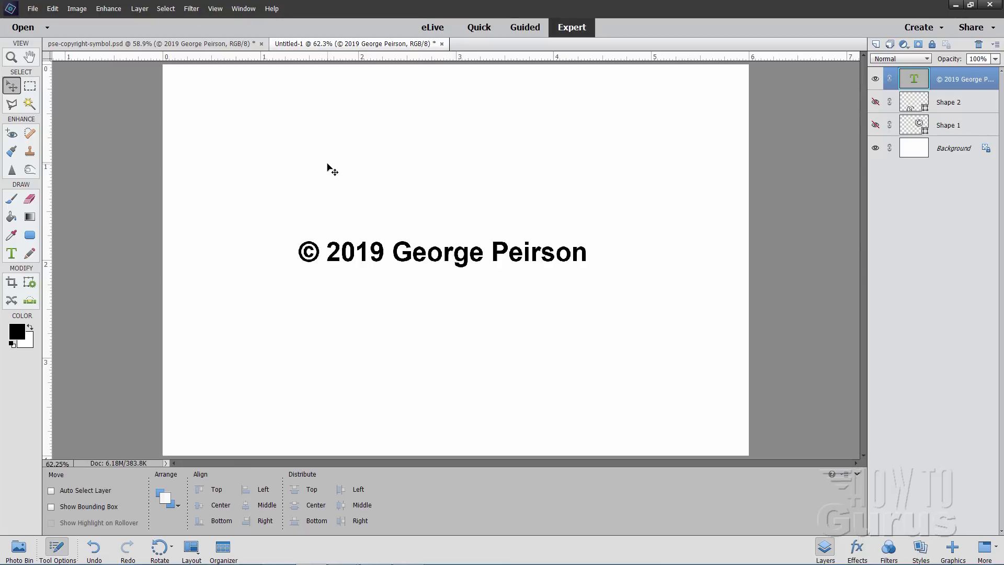
Open the recently edited tiki sign photo and dock it as a tab.
left_click(33, 9)
mouse_move(69, 51)
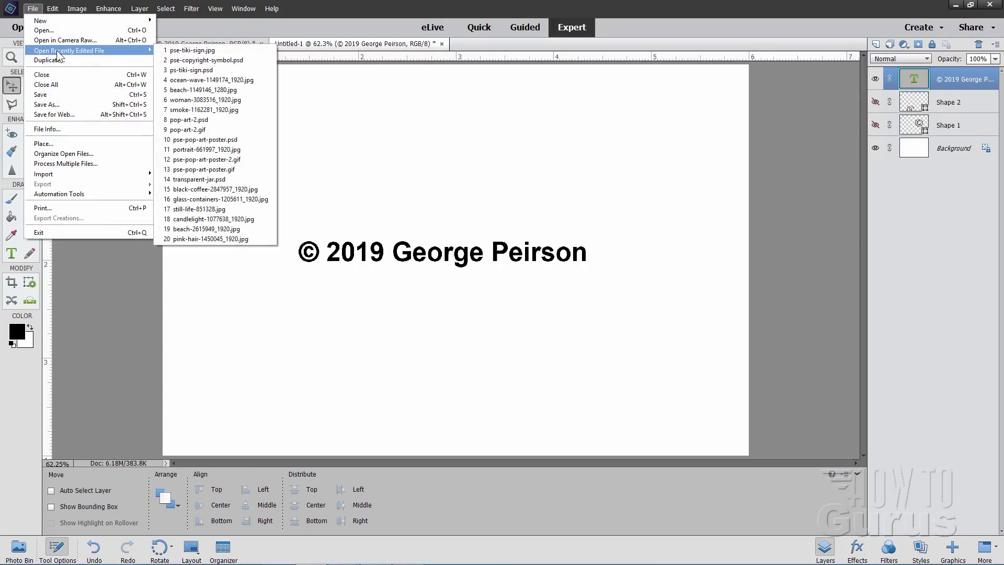
left_click(196, 51)
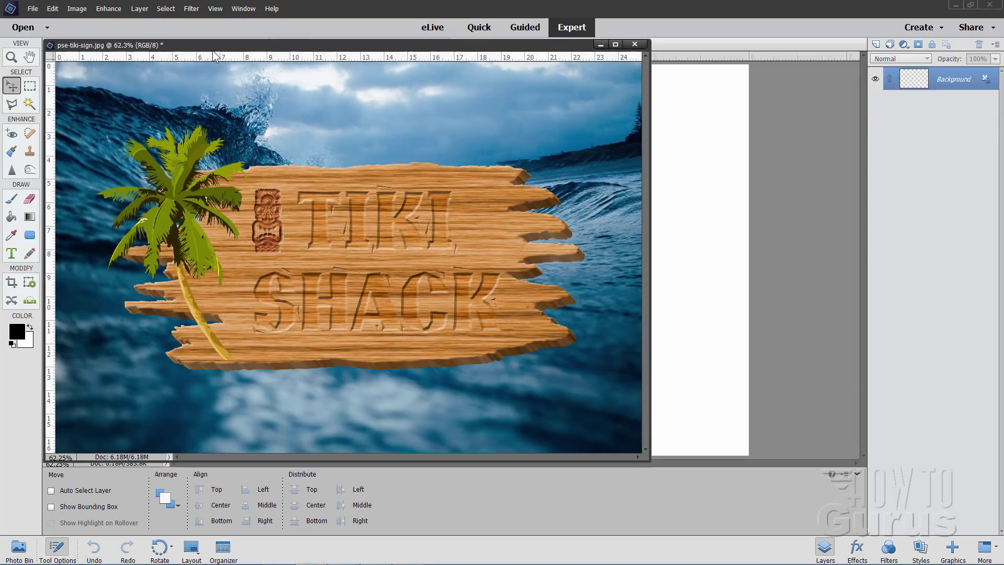
left_click_drag(339, 47, 409, 85)
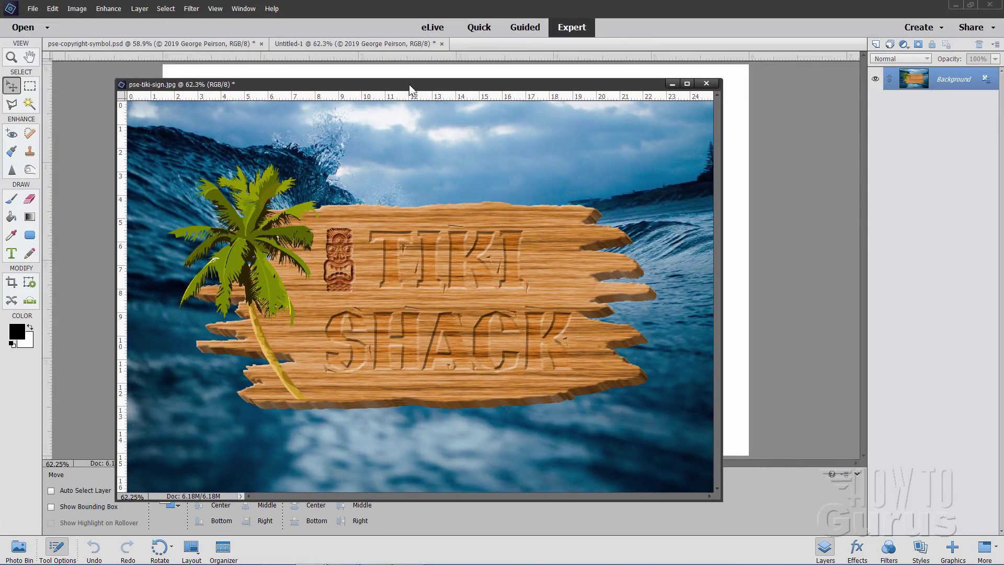
left_click_drag(409, 84, 454, 44)
Copy the copyright text layer onto the tiki photo and move it to the lower right.
left_click(350, 47)
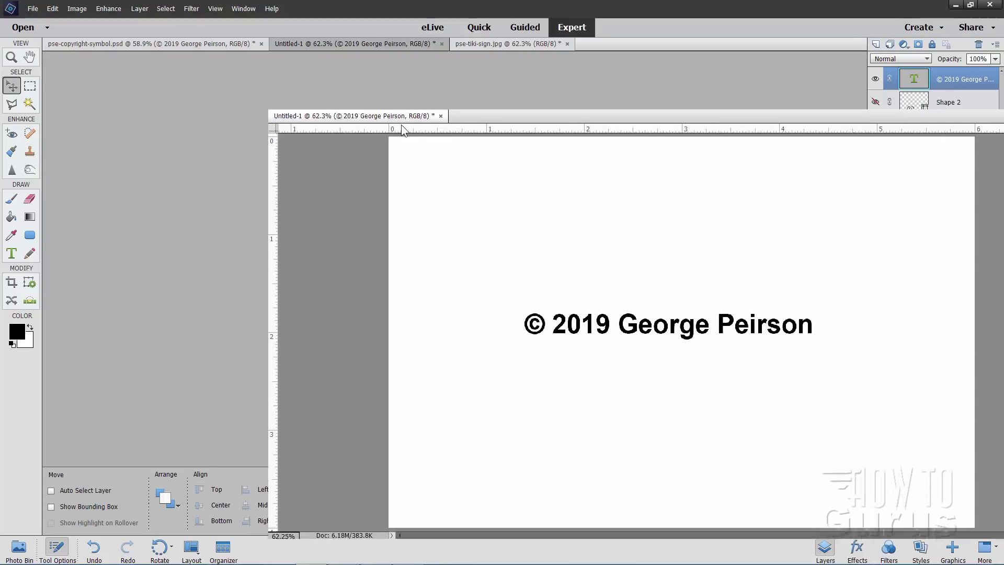
mouse_move(407, 49)
left_mouse_down()
mouse_move(382, 192)
mouse_move(369, 207)
mouse_move(362, 125)
mouse_move(291, 152)
mouse_move(293, 161)
left_mouse_up()
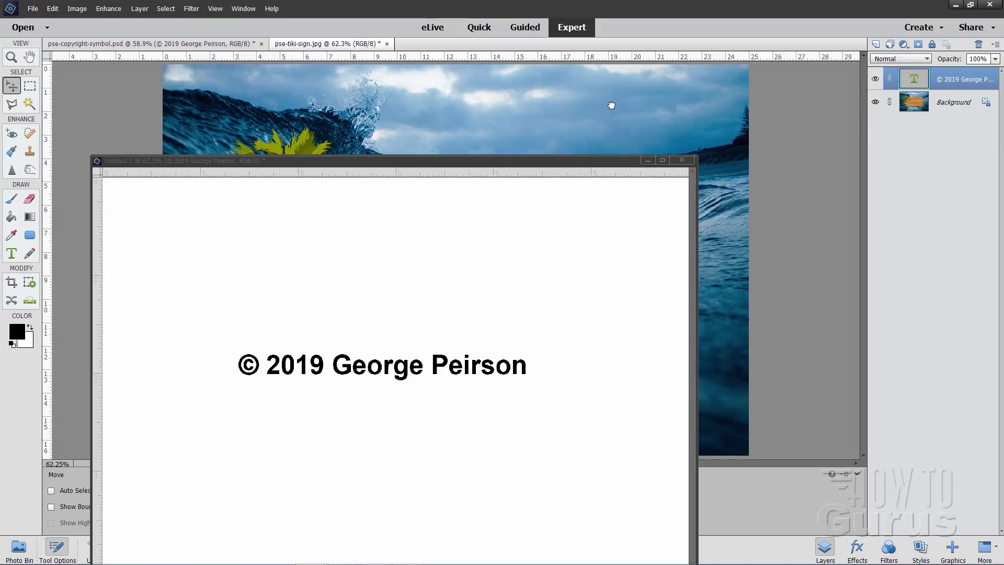
left_click_drag(950, 72, 612, 104)
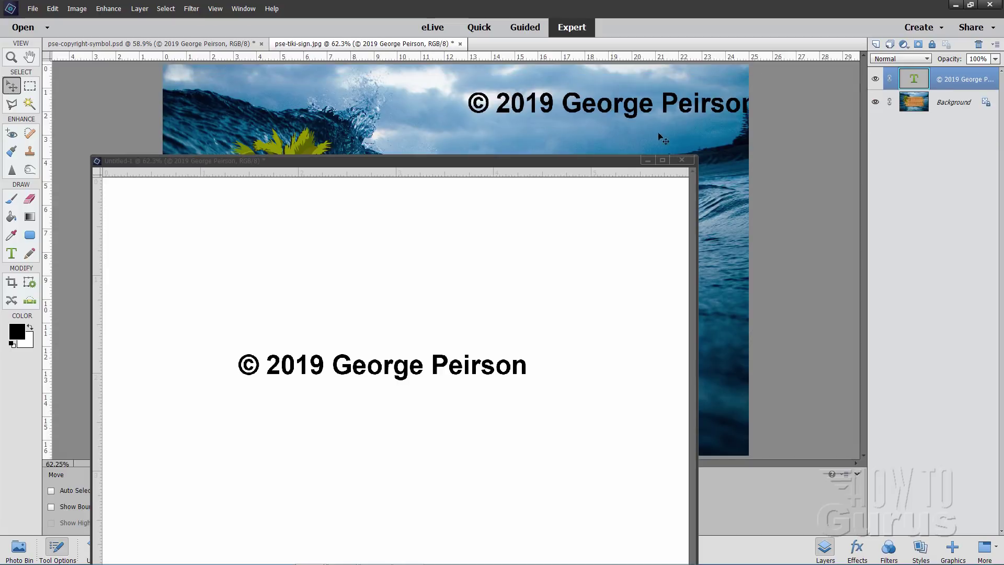
left_click(645, 161)
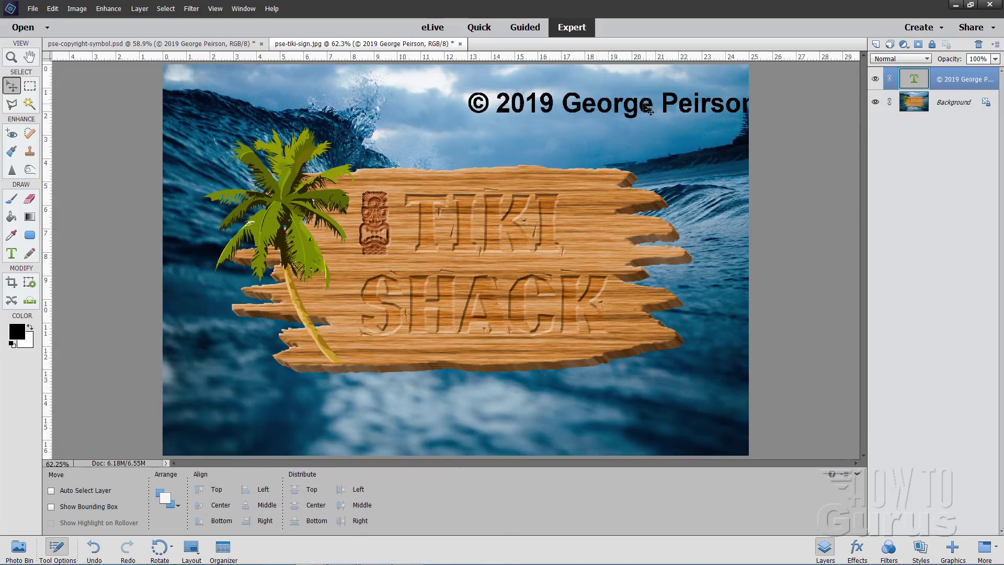
mouse_move(637, 113)
left_mouse_down()
mouse_move(602, 210)
mouse_move(615, 414)
left_mouse_up()
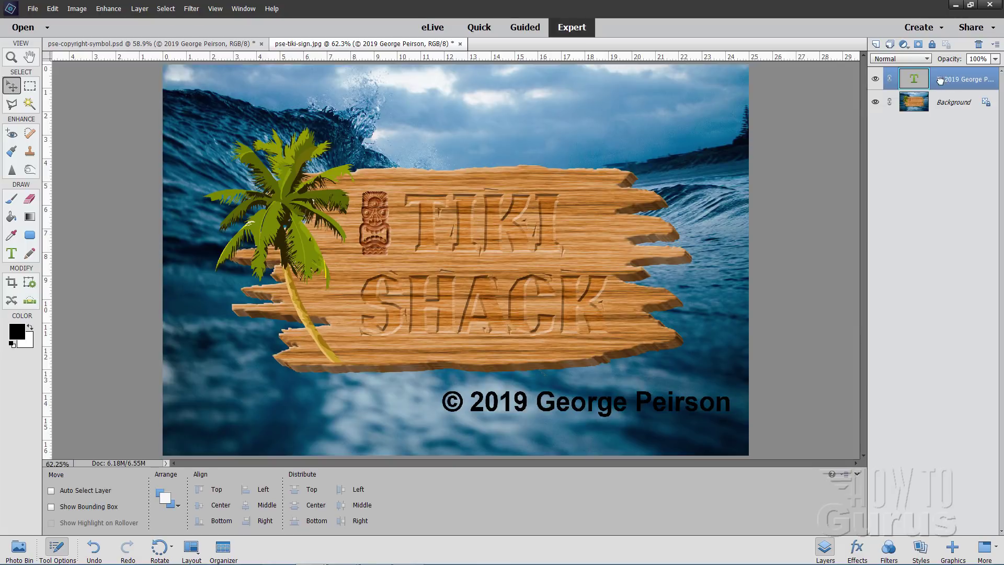
Duplicate the copyright text layer, hide the original, then simplify and invert the copy to white.
left_click_drag(945, 86, 876, 44)
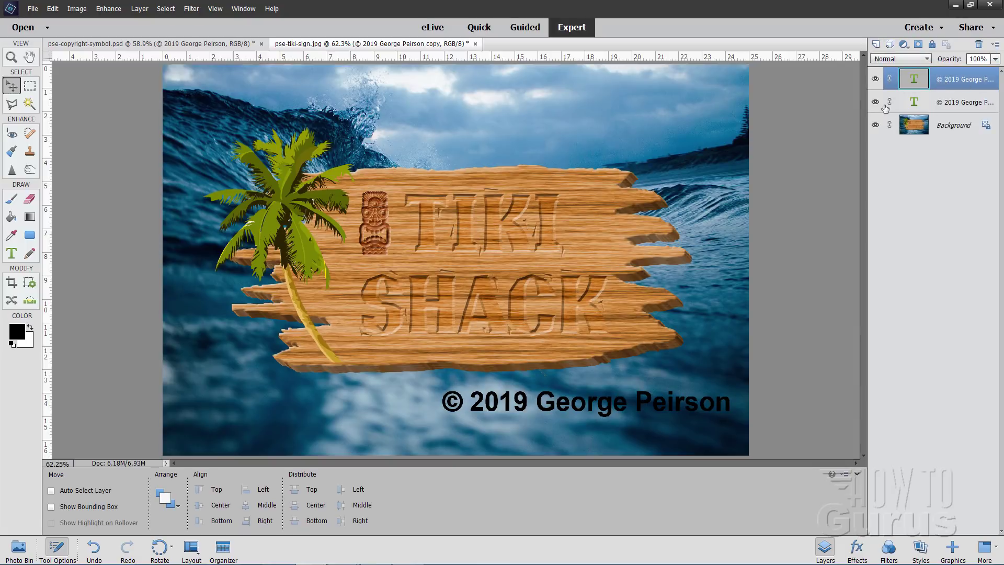
left_click(874, 102)
right_click(944, 82)
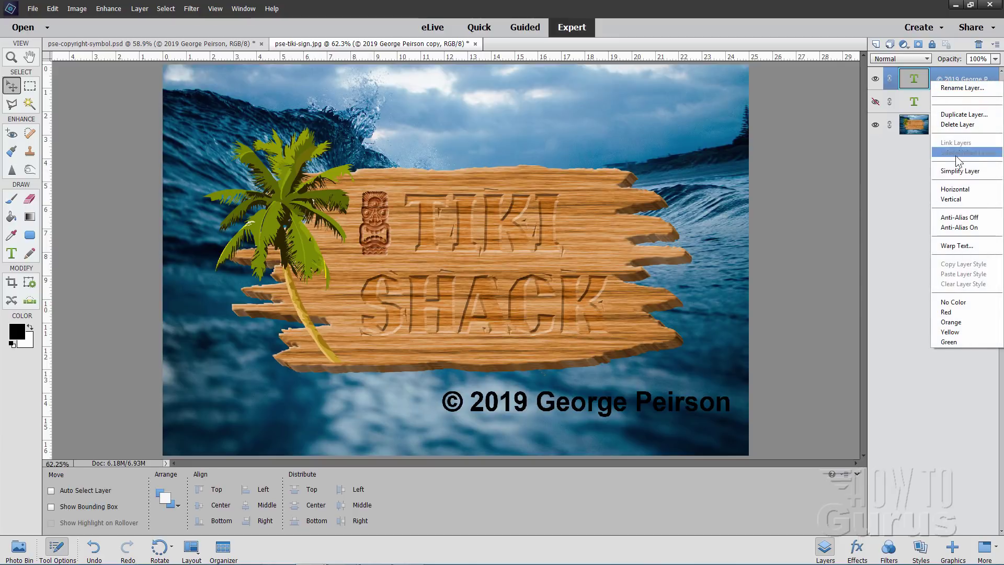
left_click(940, 170)
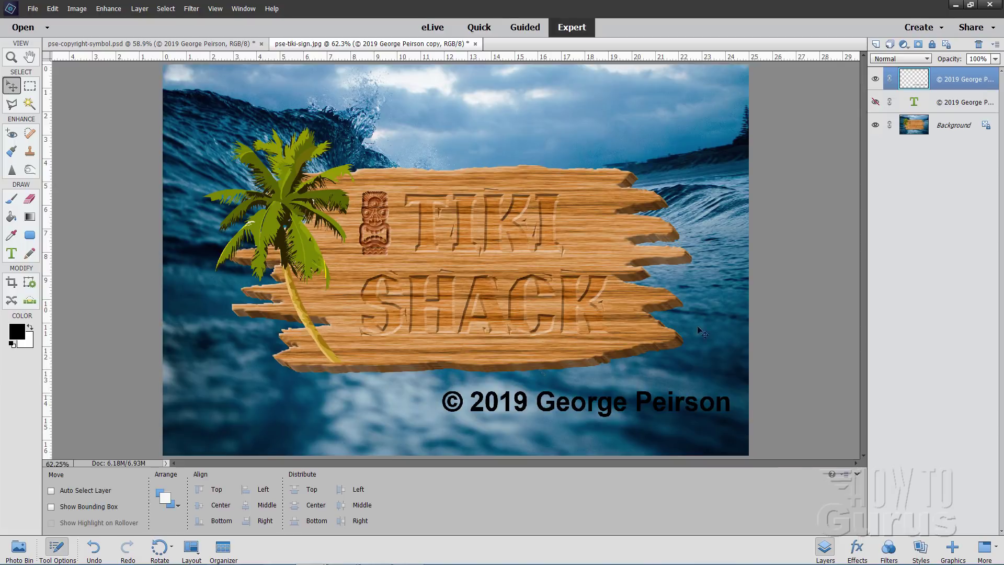
left_click(191, 9)
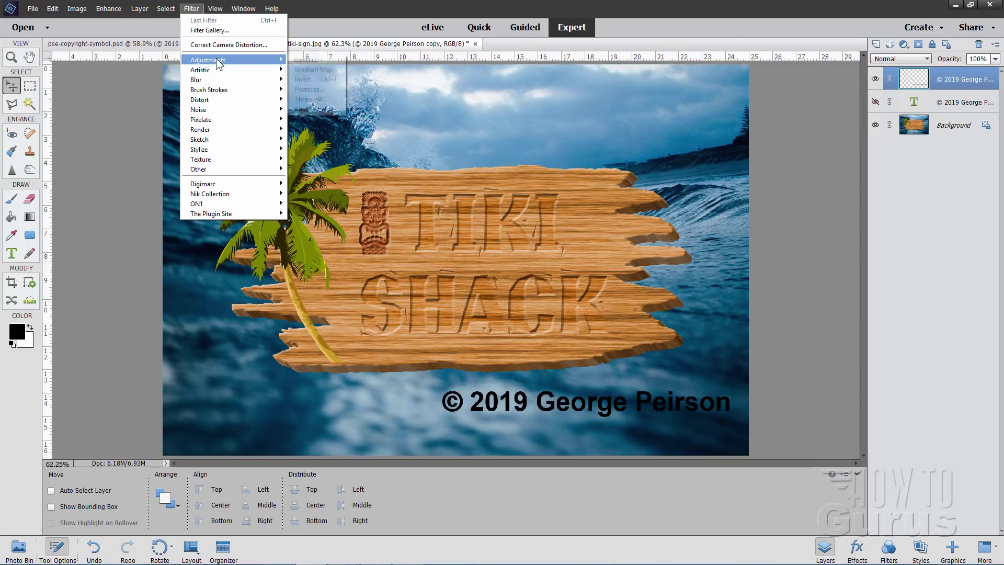
mouse_move(208, 60)
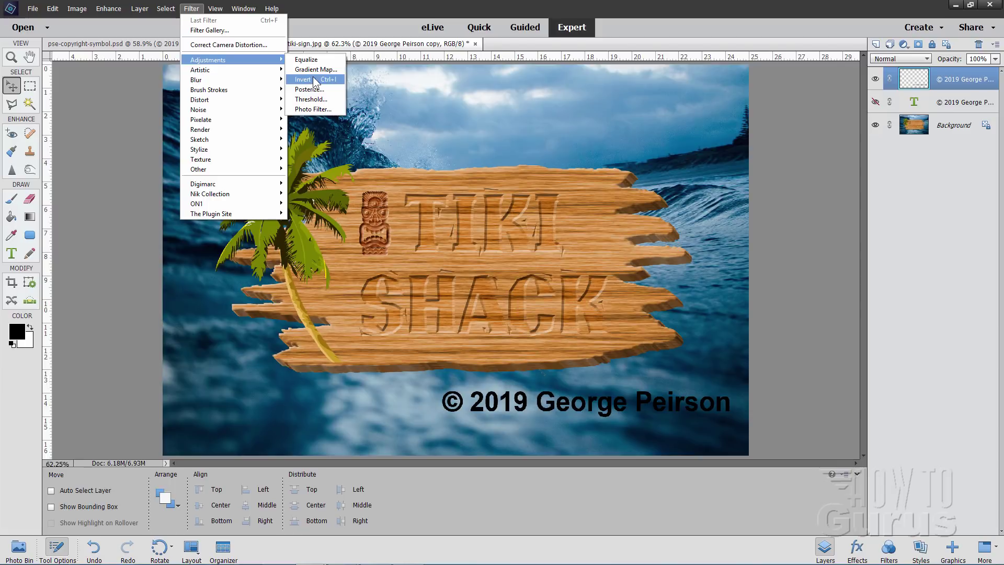
left_click(304, 80)
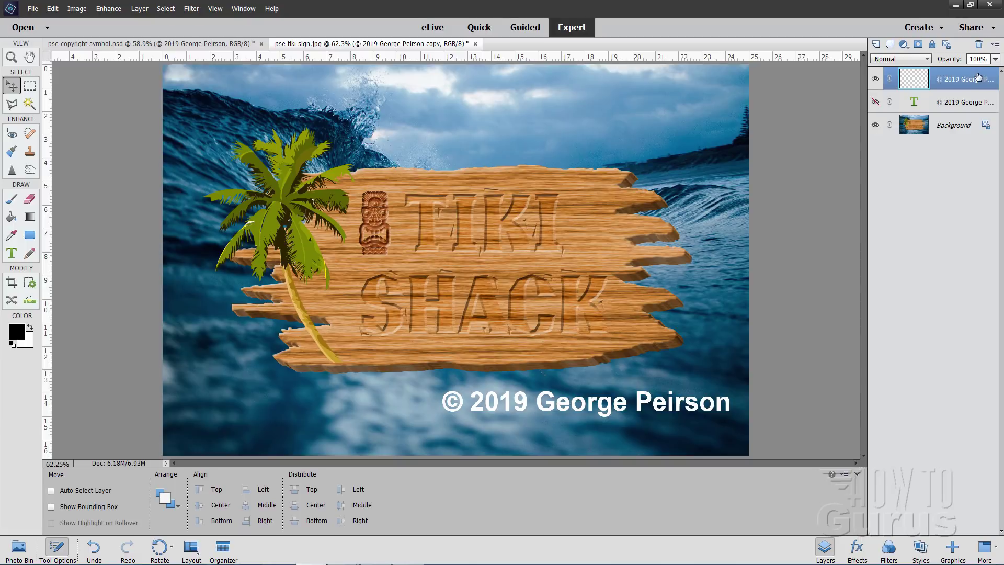
Set the white copyright layer to 36% opacity and nudge it near the bottom edge.
left_click(995, 59)
left_click_drag(994, 70, 964, 69)
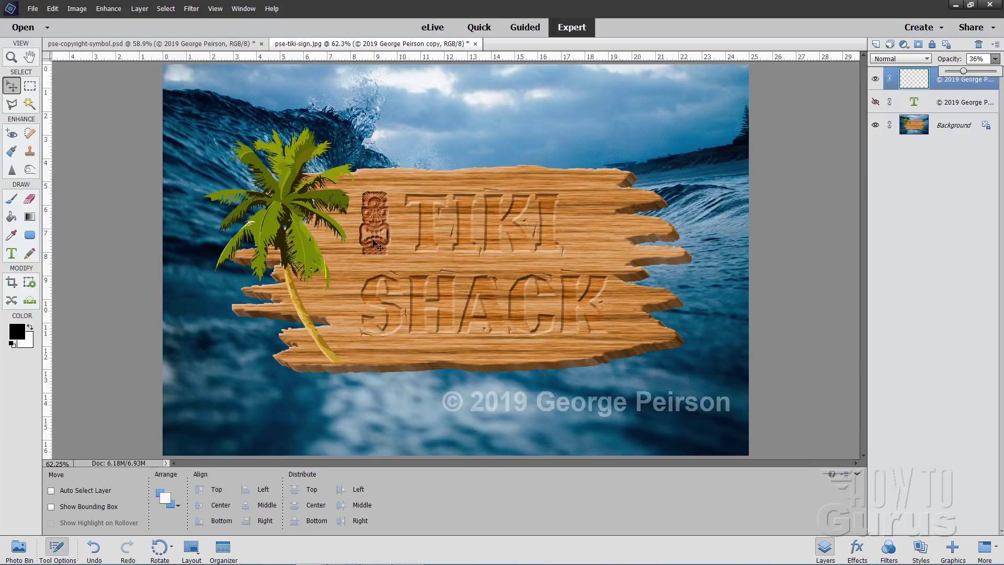
mouse_move(616, 413)
left_mouse_down()
mouse_move(603, 348)
mouse_move(580, 382)
mouse_move(548, 396)
mouse_move(584, 377)
mouse_move(636, 434)
left_mouse_up()
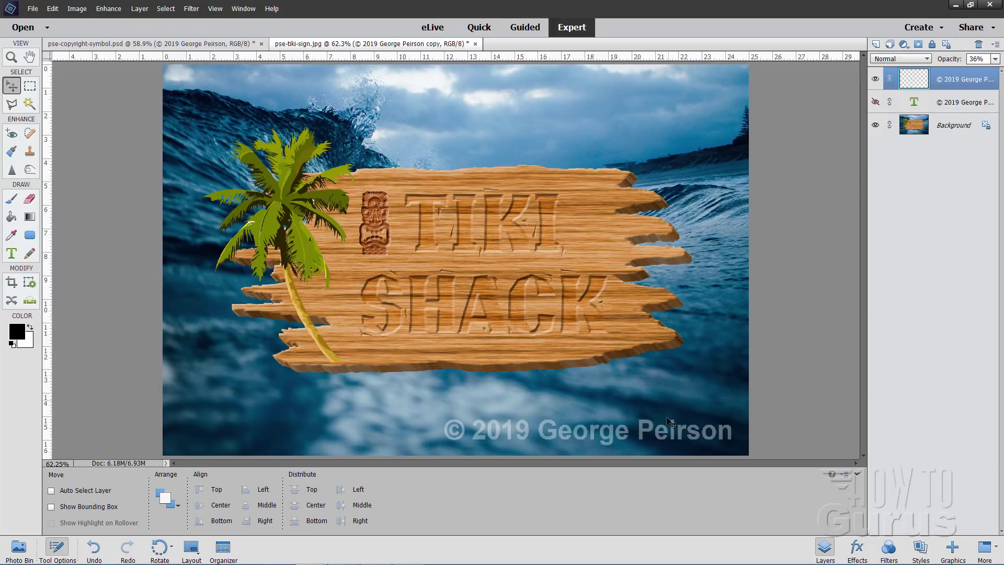
left_click_drag(642, 429, 640, 425)
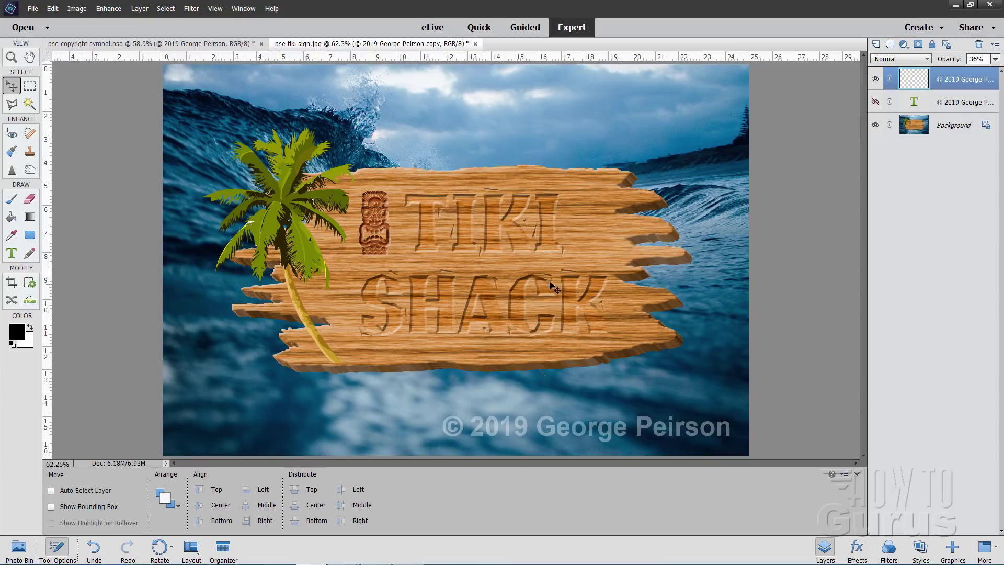
Bring up the copyright symbol document and move Character Map over its centre.
left_click(209, 49)
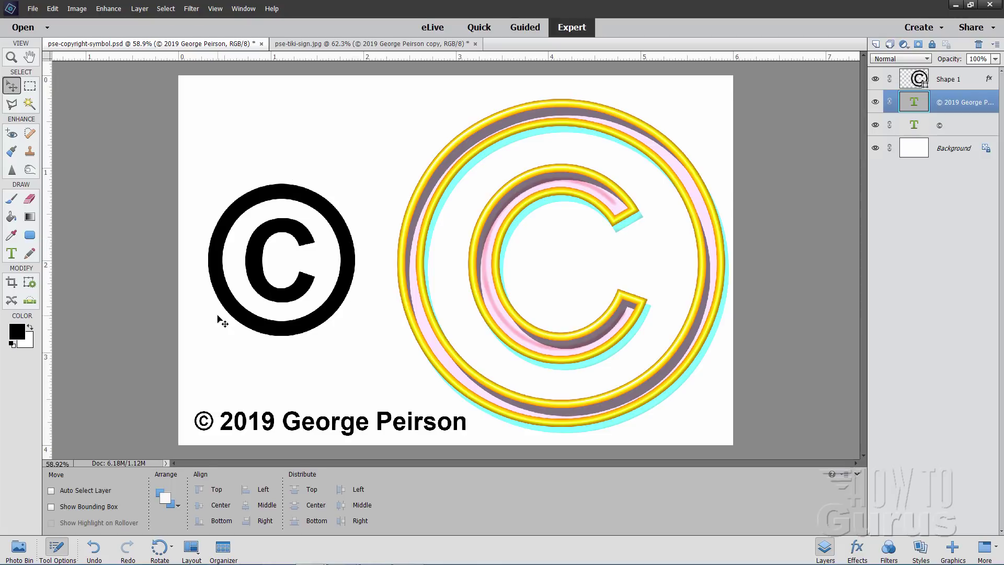
left_click_drag(258, 113, 429, 151)
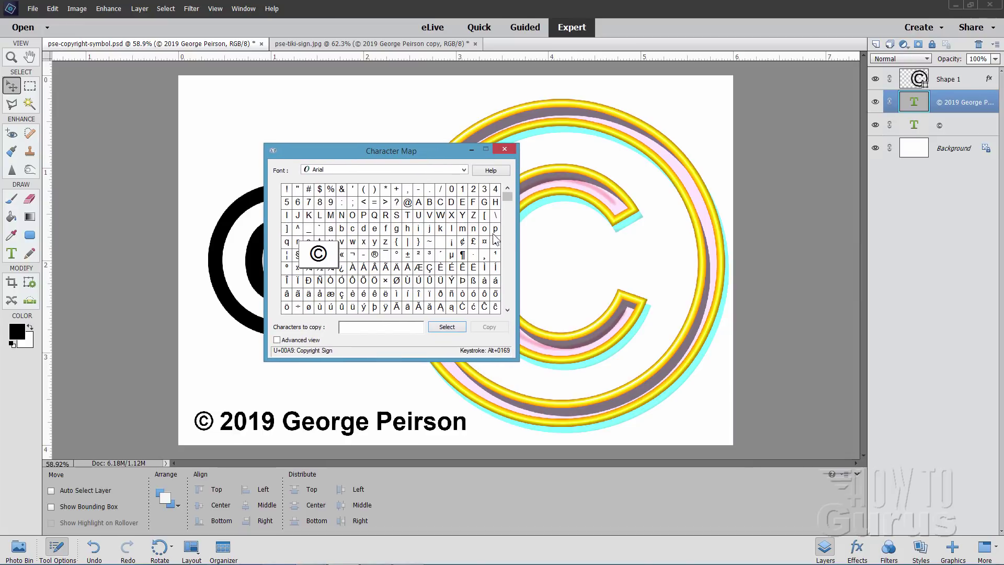
left_click(463, 256)
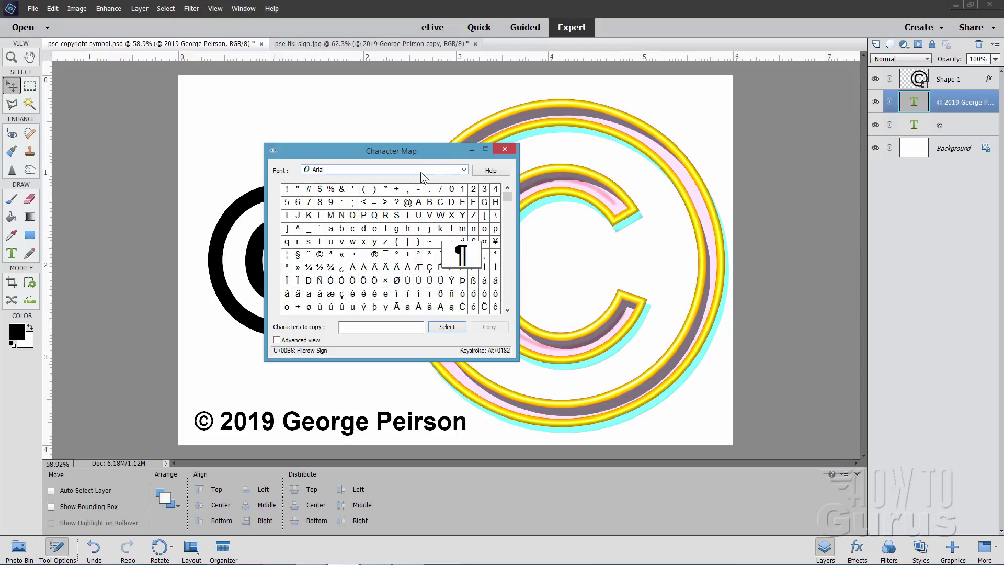
Preview the Webdings, Wingdings, Wingdings 2 and Wingdings 3 fonts, settling on Webdings.
left_click(462, 171)
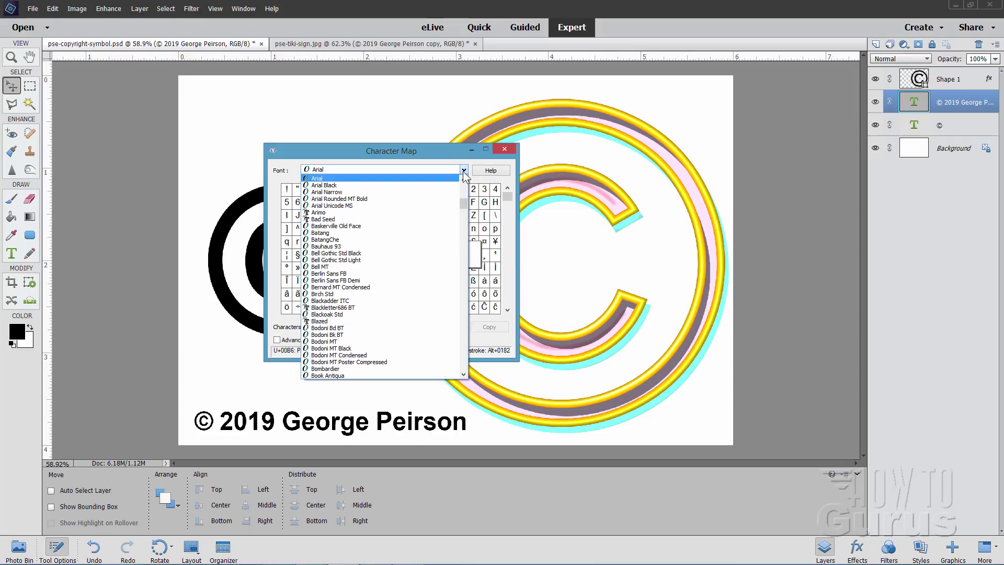
scroll(413, 232, "down", 5)
scroll(416, 235, "down", 5)
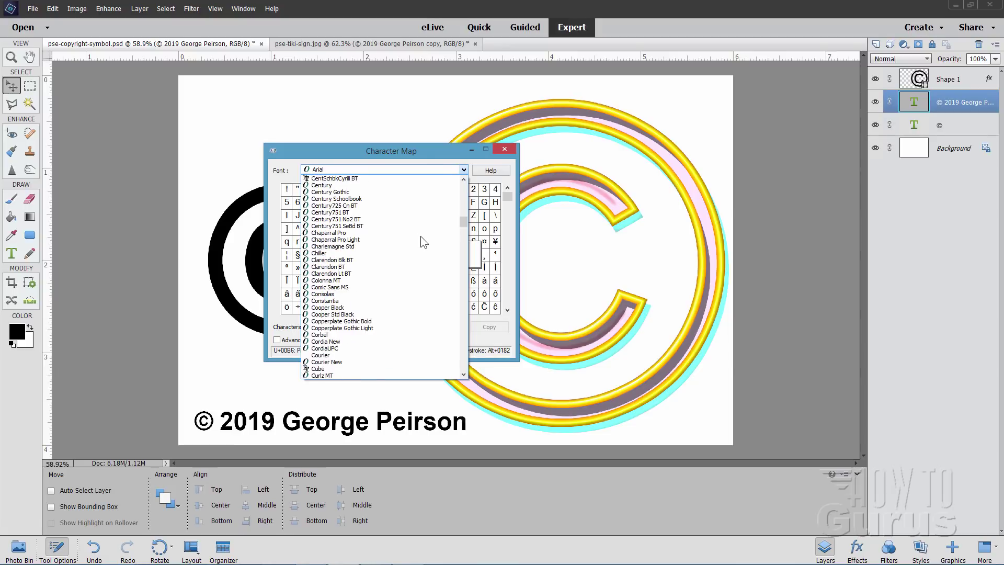
left_click_drag(467, 225, 465, 310)
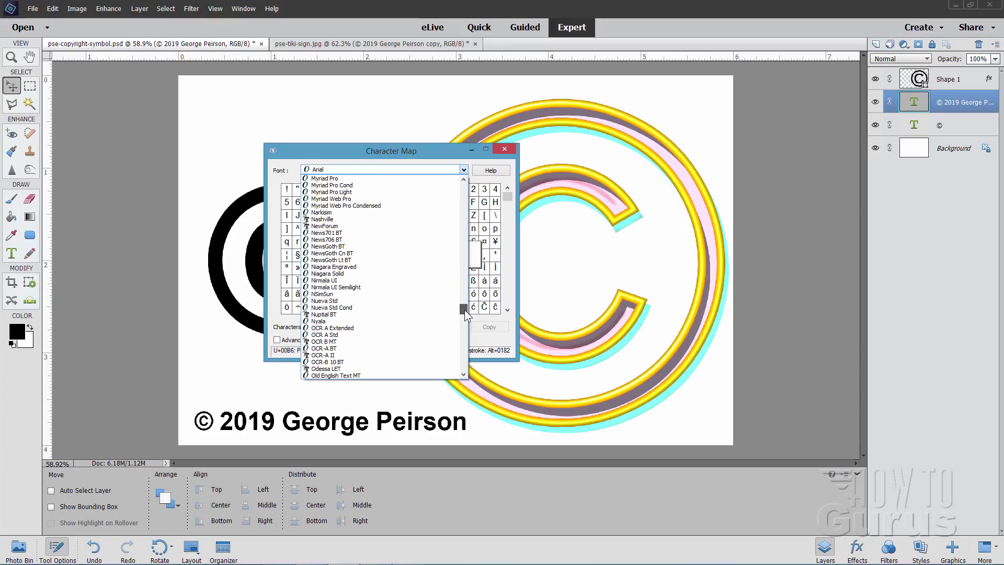
left_click_drag(464, 309, 467, 332)
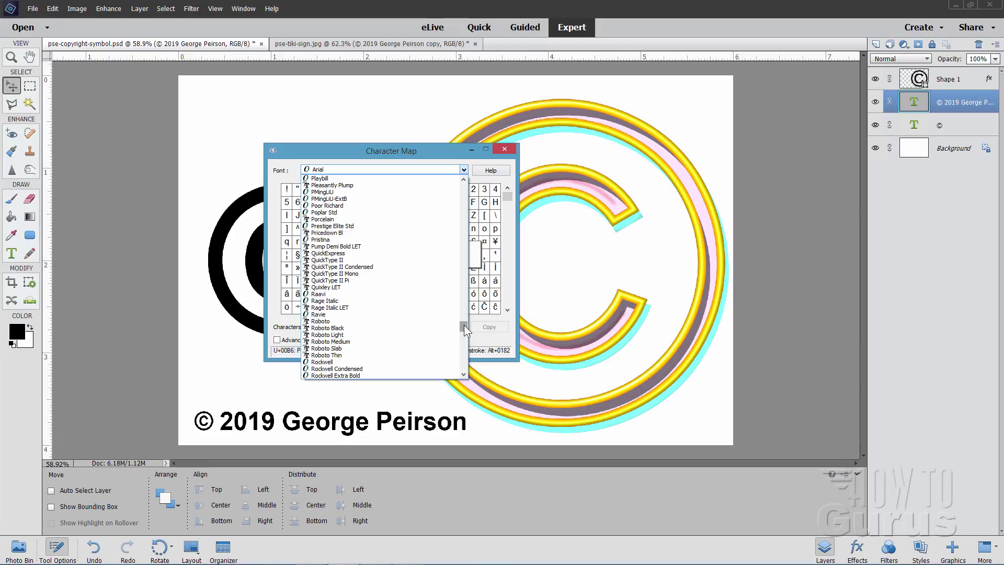
left_click_drag(464, 324, 461, 359)
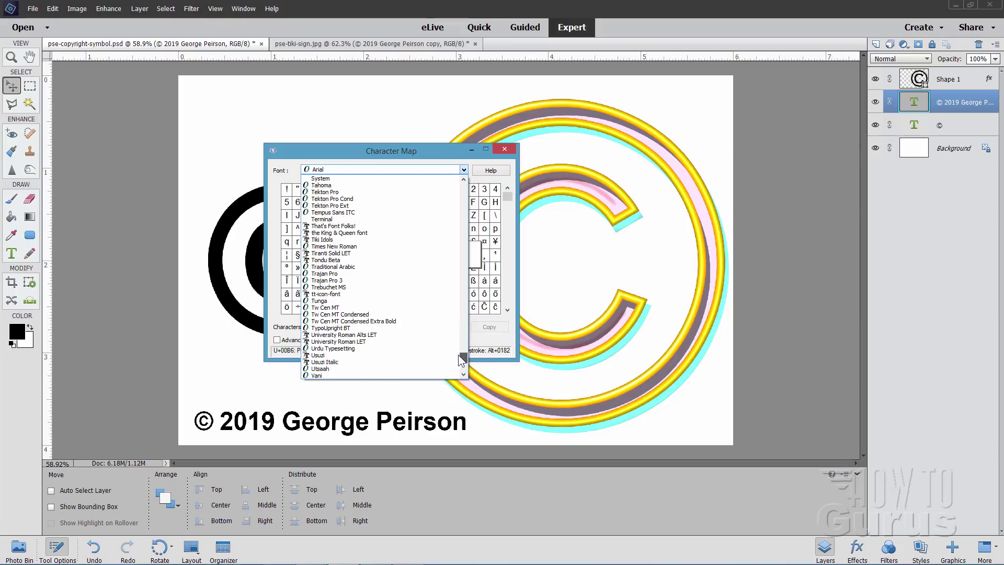
left_click_drag(459, 354, 455, 362)
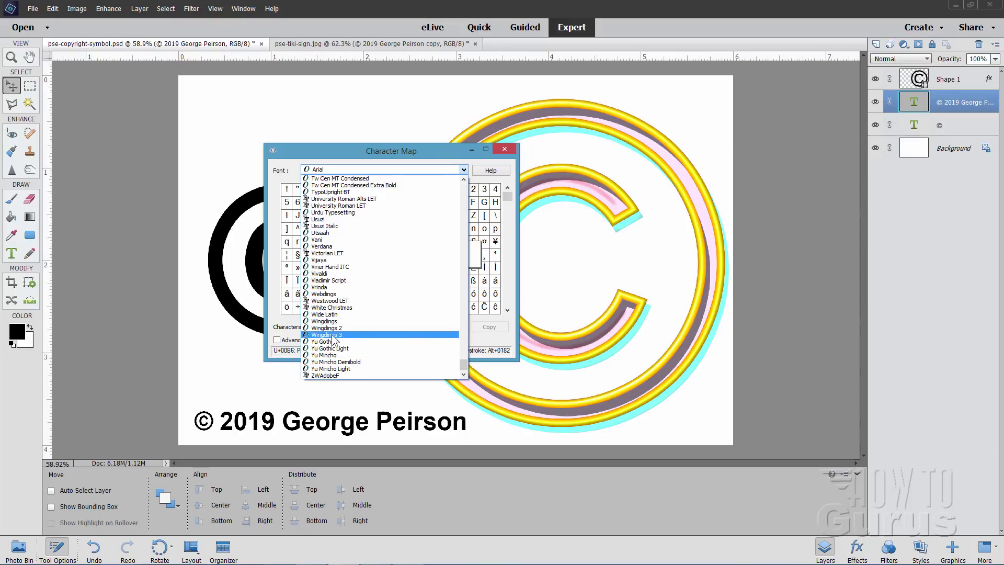
left_click(329, 294)
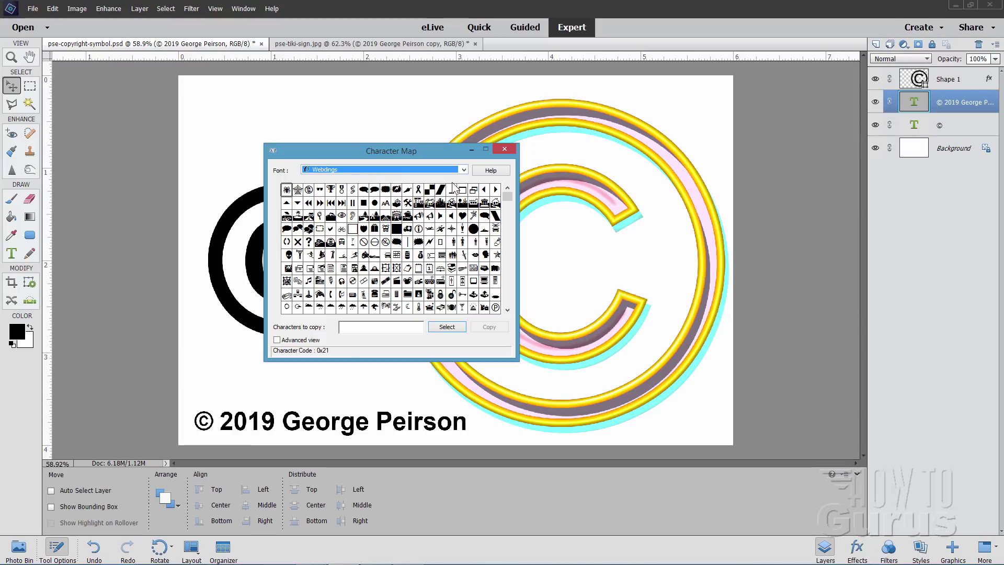
left_click(463, 170)
key("Escape")
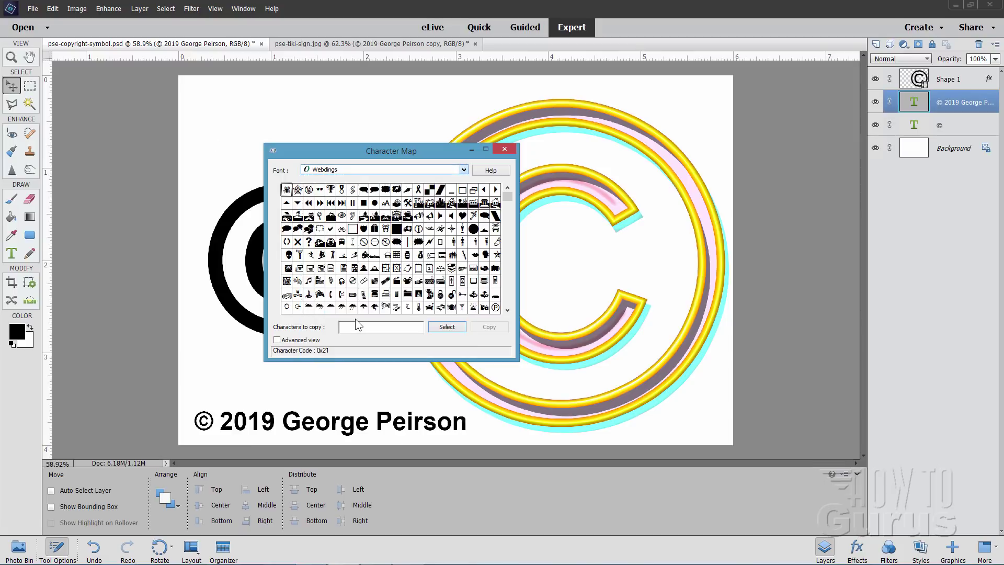
key("Down")
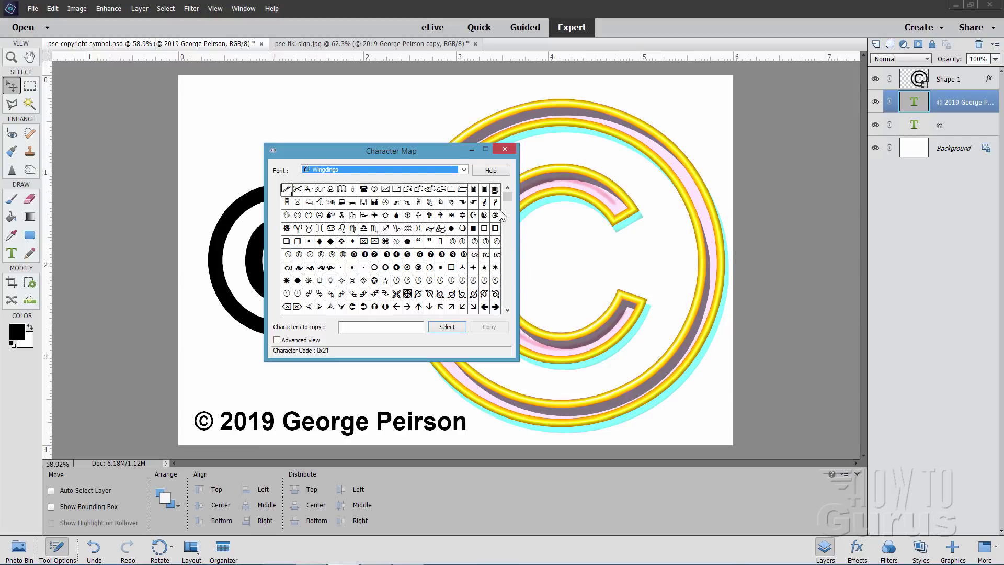
left_click(464, 170)
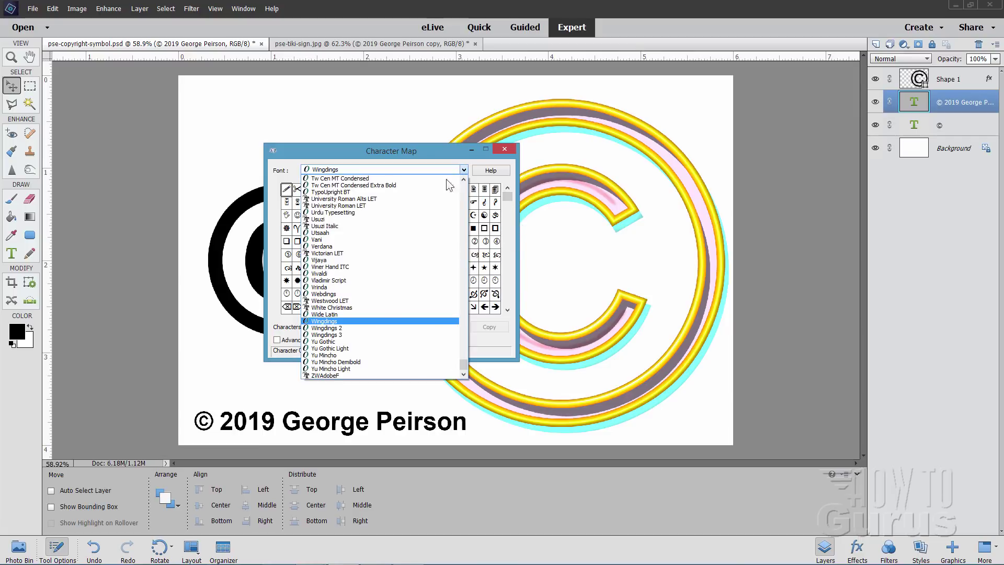
left_click(354, 327)
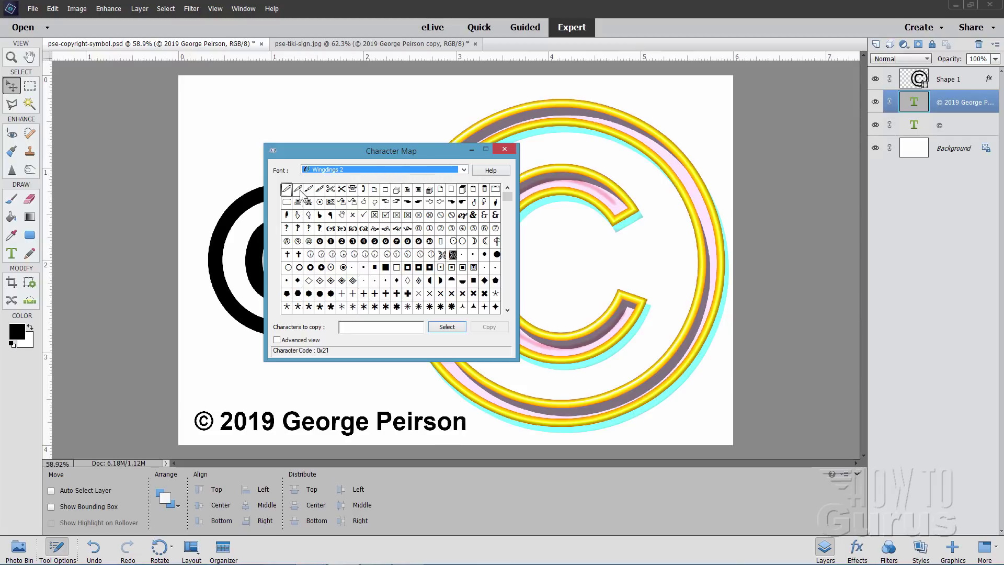
left_click(464, 171)
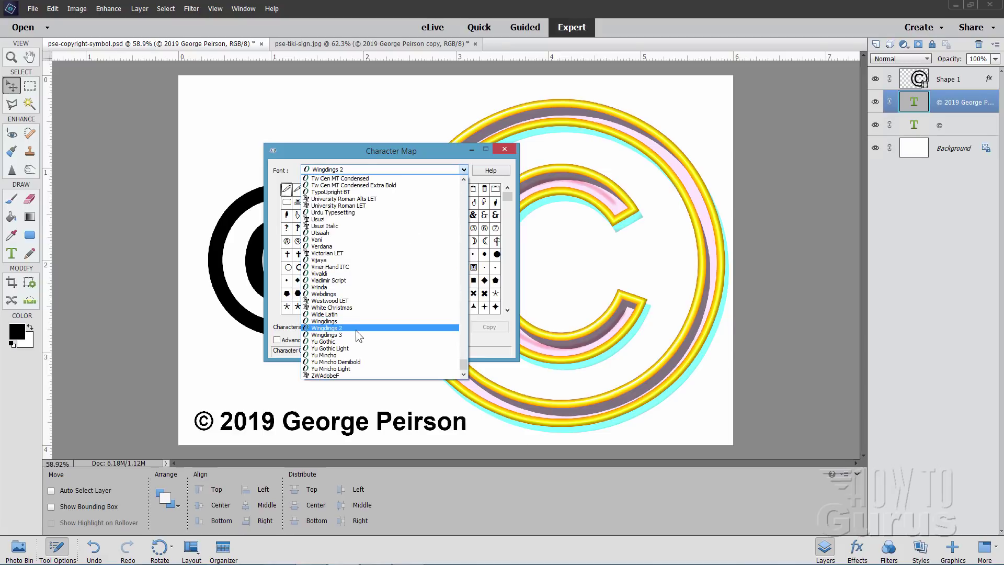
left_click(326, 334)
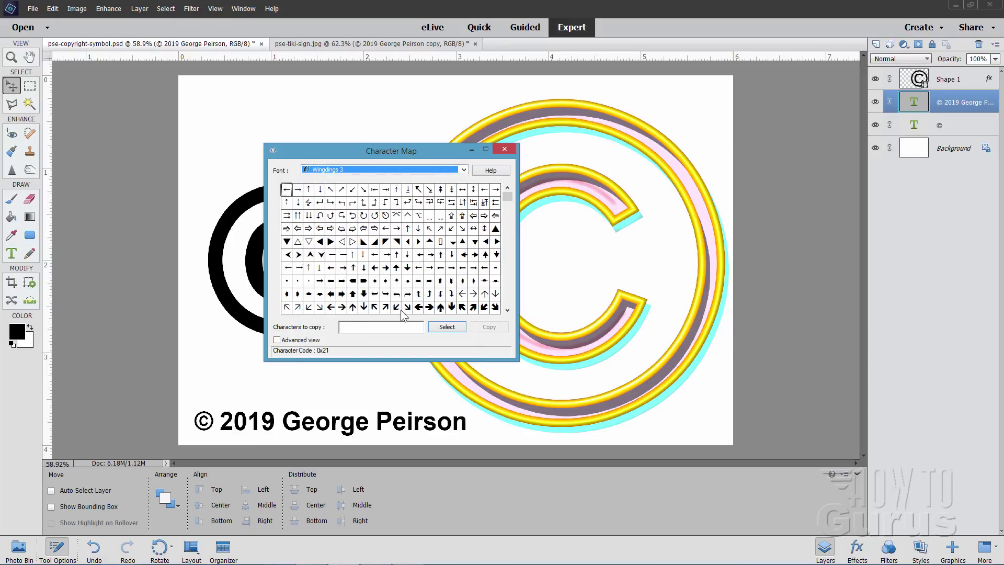
left_click(463, 170)
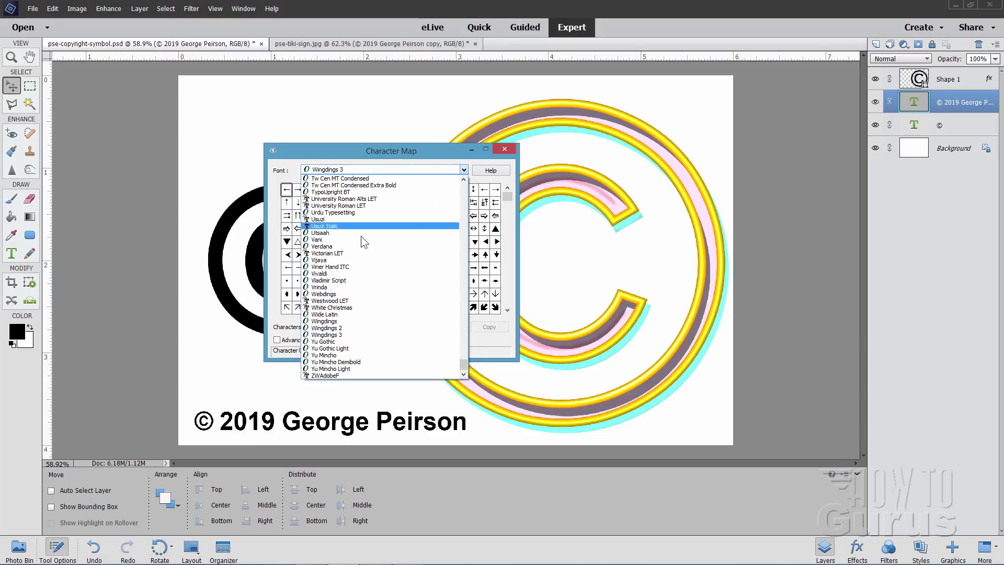
left_click(327, 294)
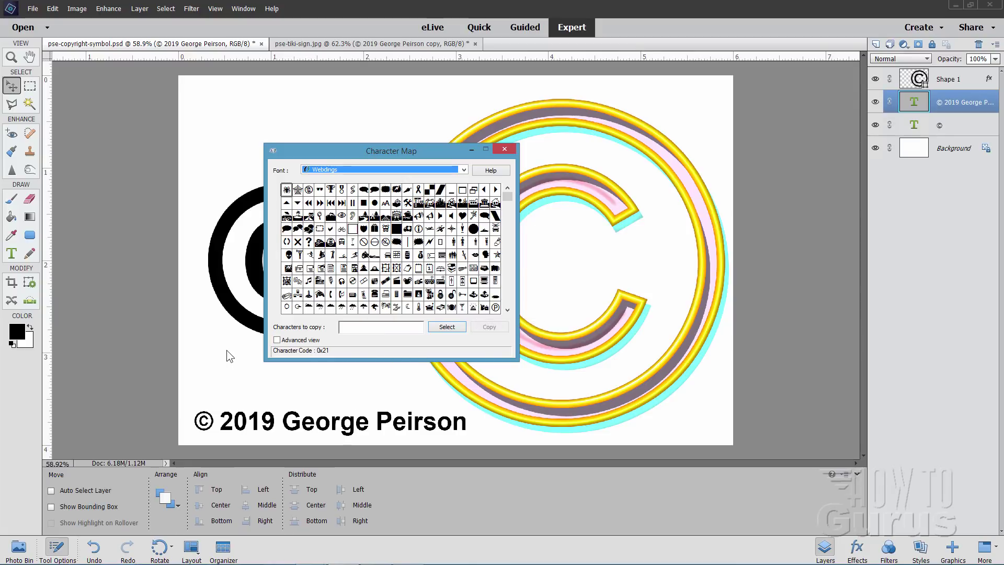
Copy the Webdings eye glyph from Character Map and close it.
left_click(343, 217)
double_click(342, 216)
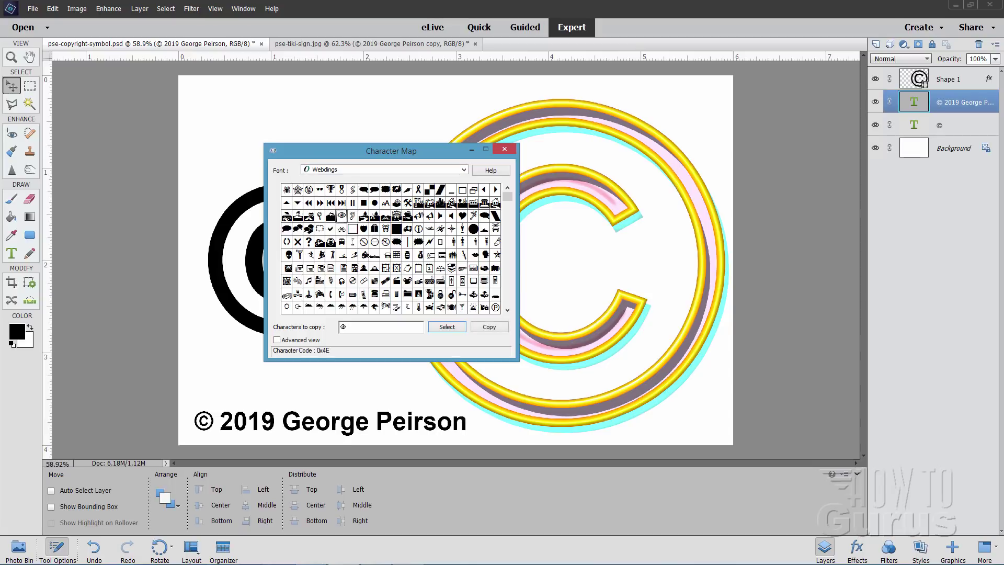
double_click(355, 328)
left_click(243, 111)
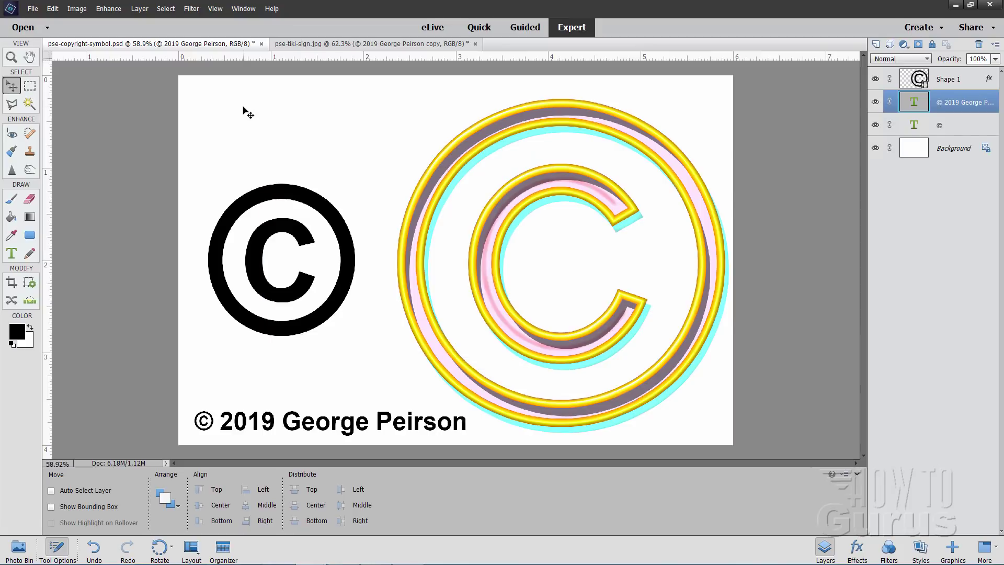
Paste the eye character into a new text layer near the canvas's top-left.
left_click(13, 254)
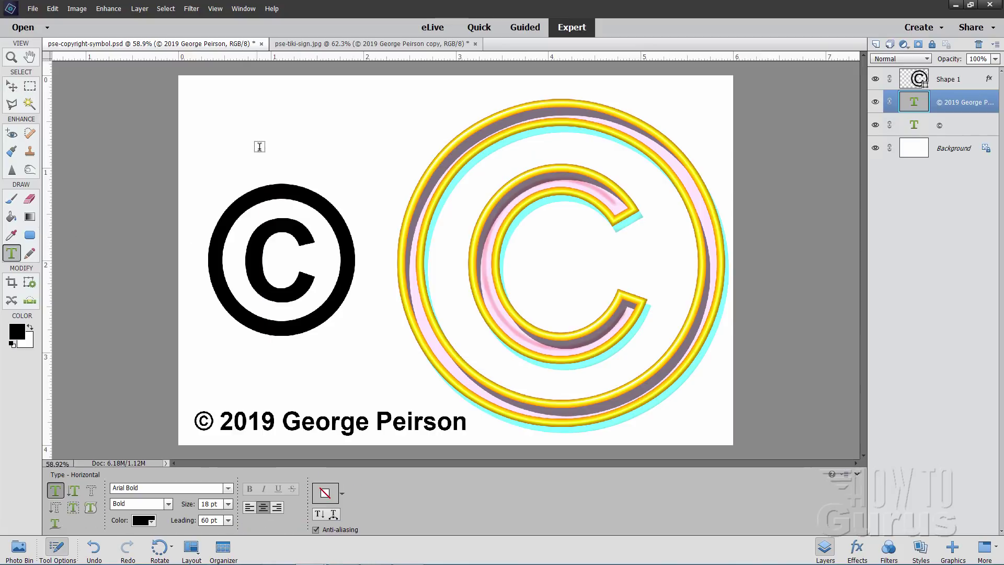
left_click(254, 135)
right_click(262, 137)
left_click(278, 182)
type("N")
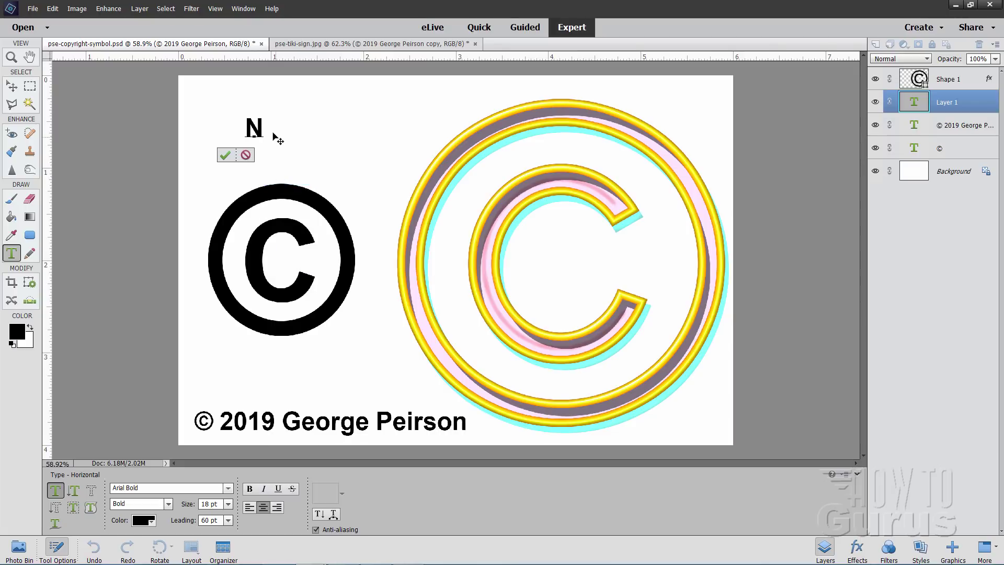
left_click_drag(255, 126, 259, 139)
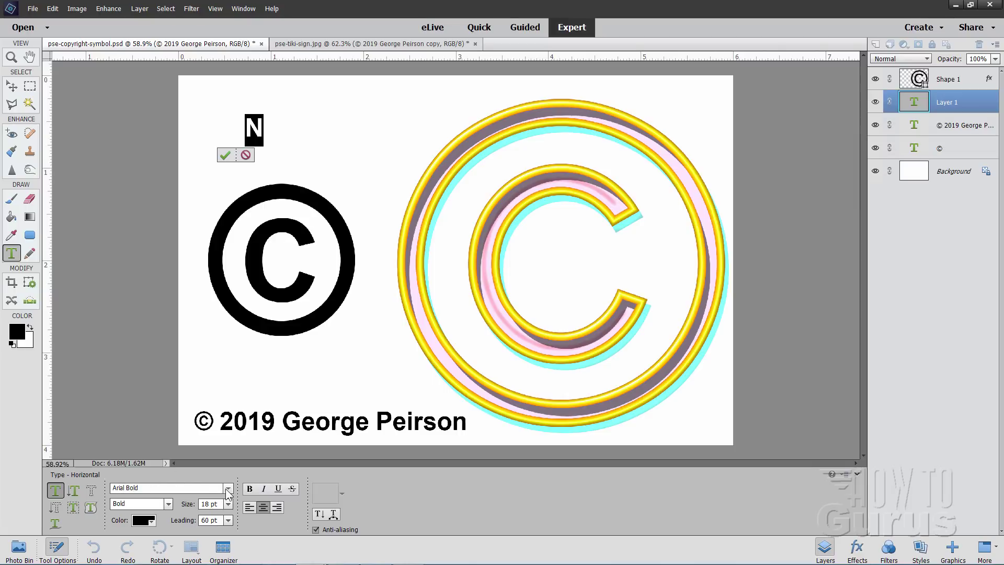
Change the pasted character's font to Webdings and commit the text.
left_click(228, 489)
scroll(347, 279, "down", 3)
scroll(347, 280, "down", 3)
scroll(348, 280, "down", 3)
scroll(347, 280, "down", 3)
scroll(347, 279, "down", 3)
scroll(348, 280, "down", 3)
scroll(272, 339, "down", 3)
scroll(272, 338, "down", 3)
scroll(271, 343, "down", 3)
left_click_drag(419, 239, 420, 409)
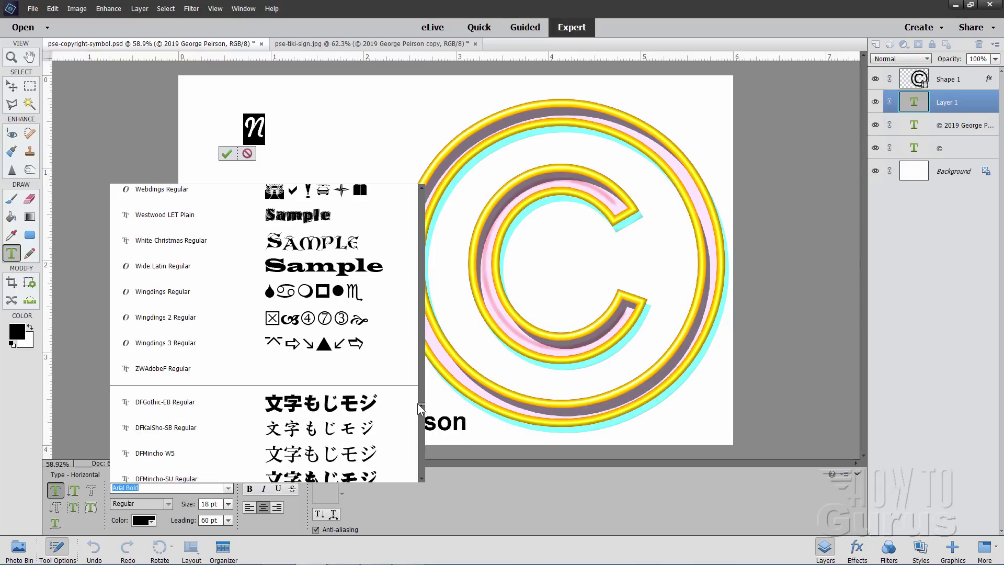
scroll(262, 349, "up", 1)
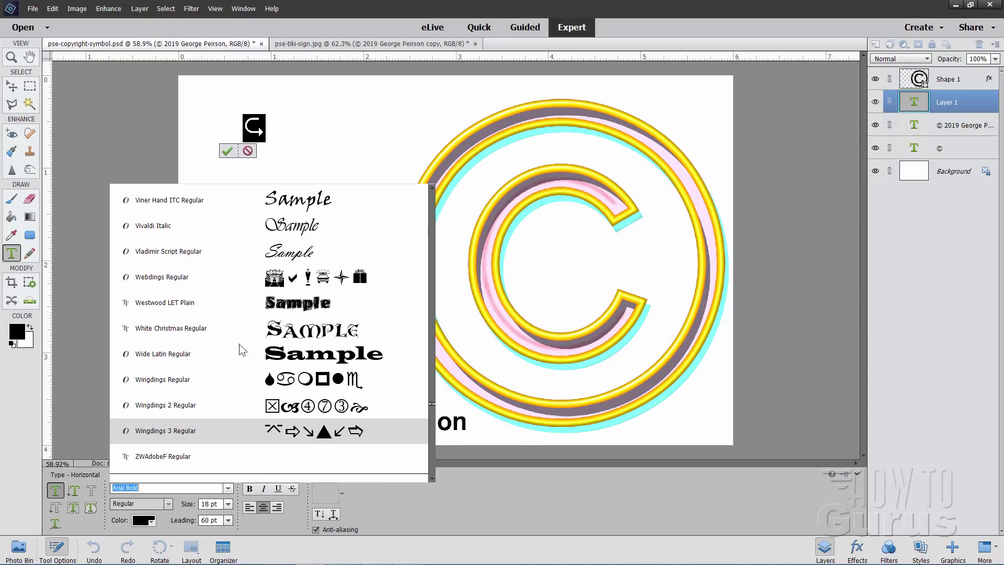
left_click(166, 276)
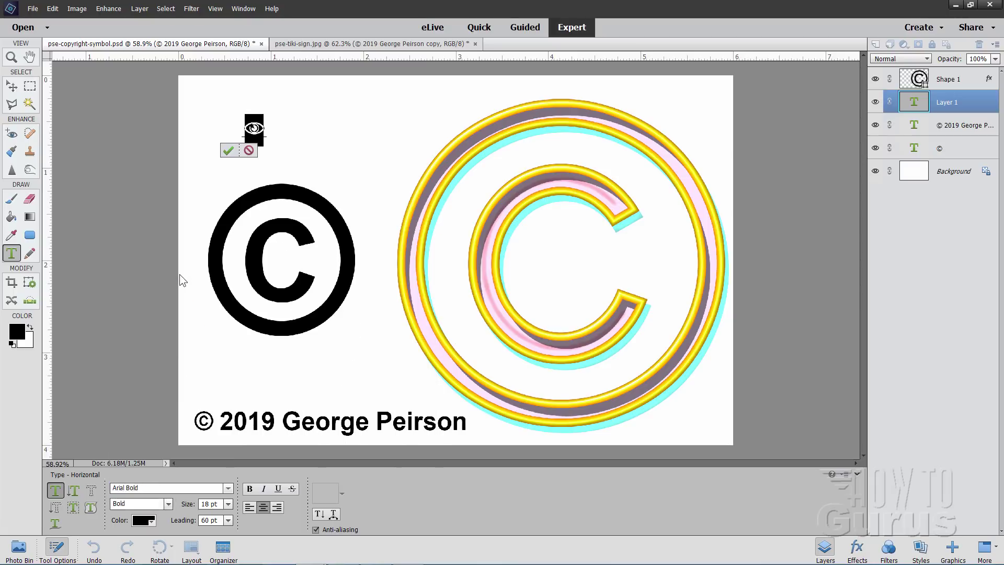
left_click(228, 150)
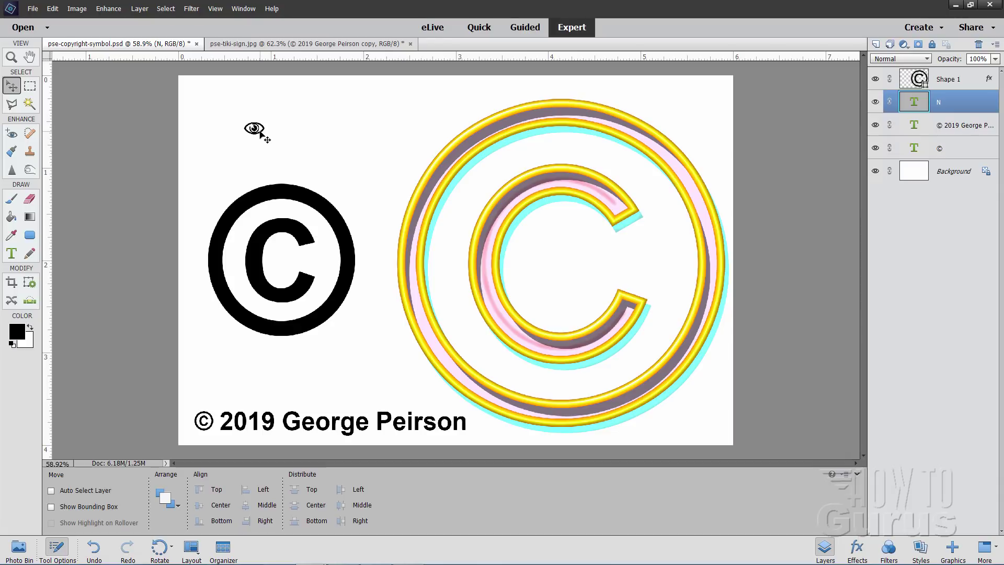
Scale the Webdings eye up with Ctrl+T and position it above the black ©.
key("ctrl+t")
key("ctrl+t")
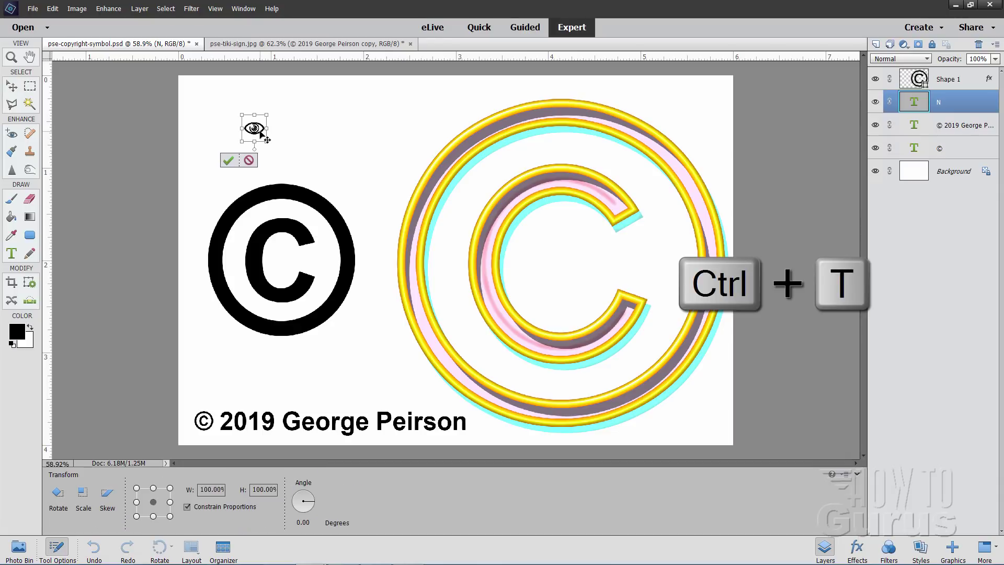
mouse_move(267, 141)
left_mouse_down()
mouse_move(359, 211)
mouse_move(384, 267)
mouse_move(363, 204)
mouse_move(386, 227)
left_mouse_up()
left_click_drag(353, 173, 353, 162)
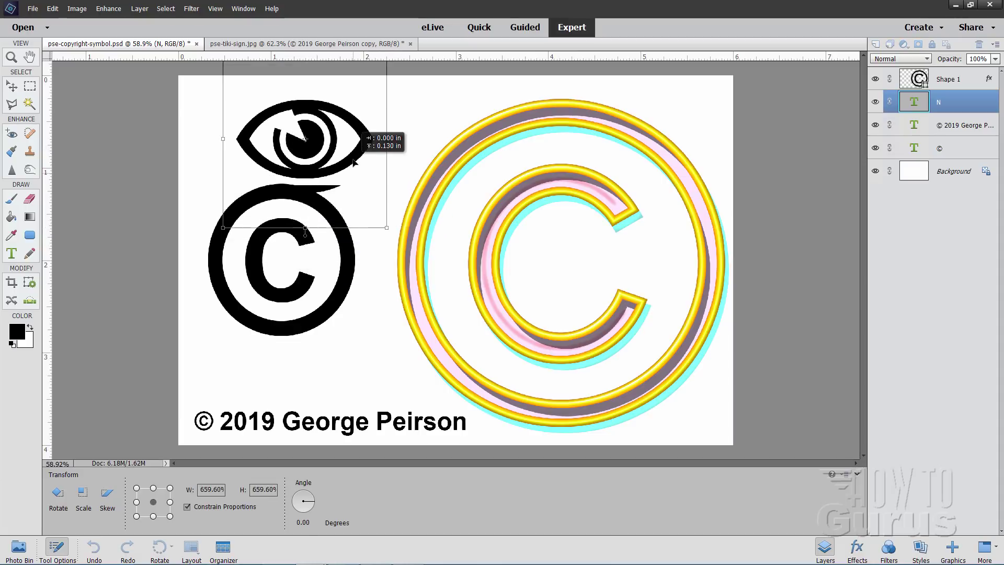
left_click(345, 238)
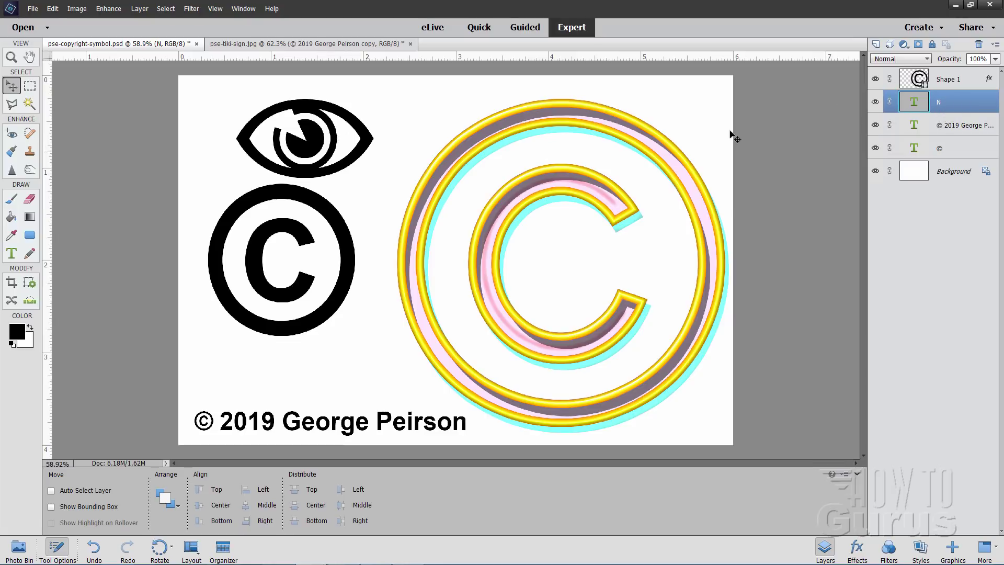
left_click_drag(354, 162, 340, 159)
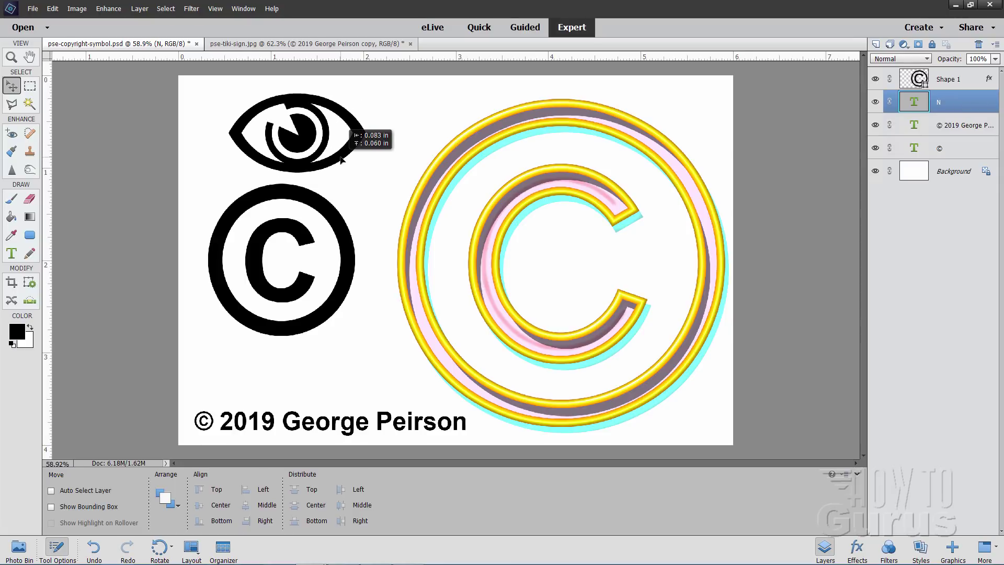
left_click_drag(340, 159, 343, 161)
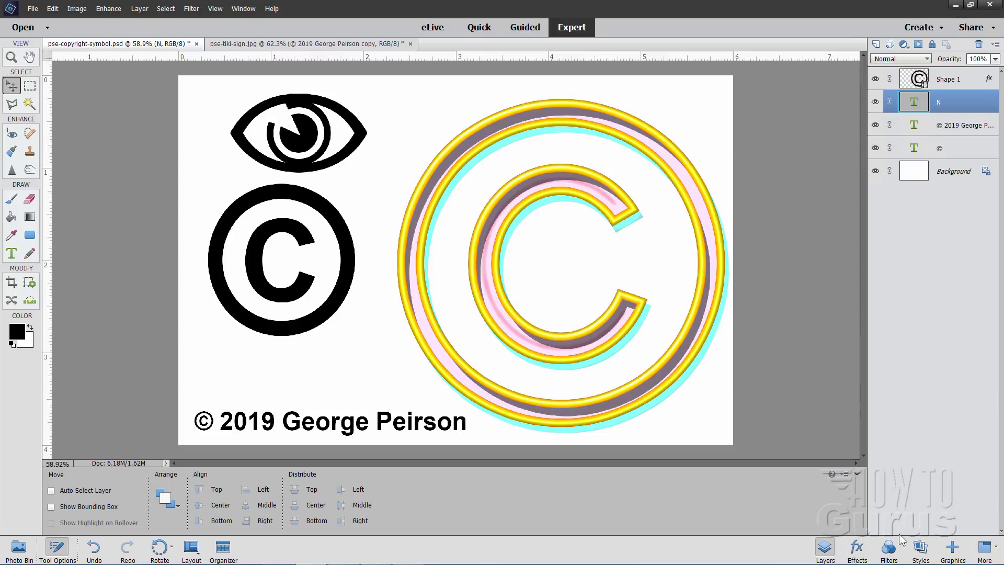
Try a green Wow Neon style on the eye, then undo it.
left_click(920, 546)
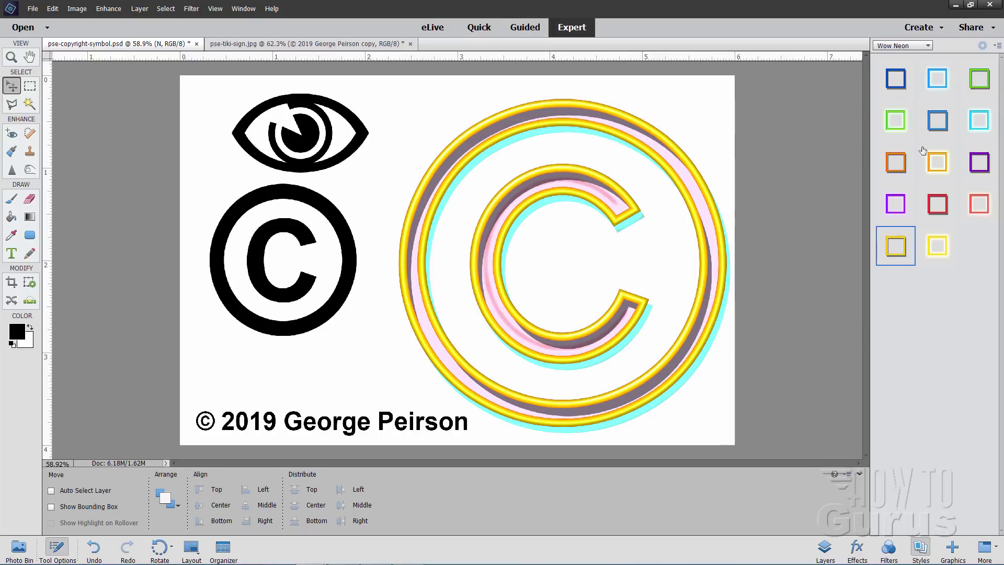
left_click(894, 121)
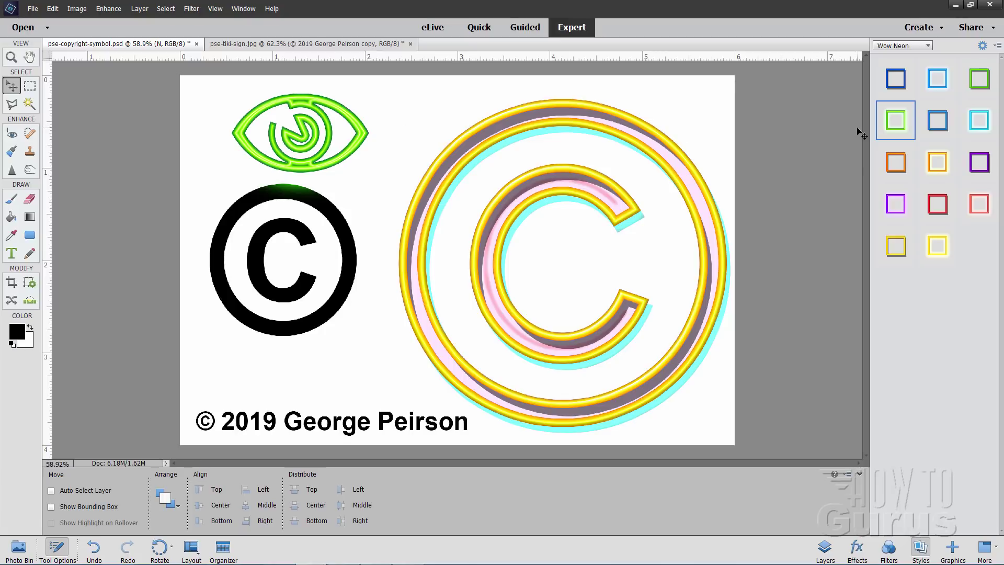
left_click(53, 7)
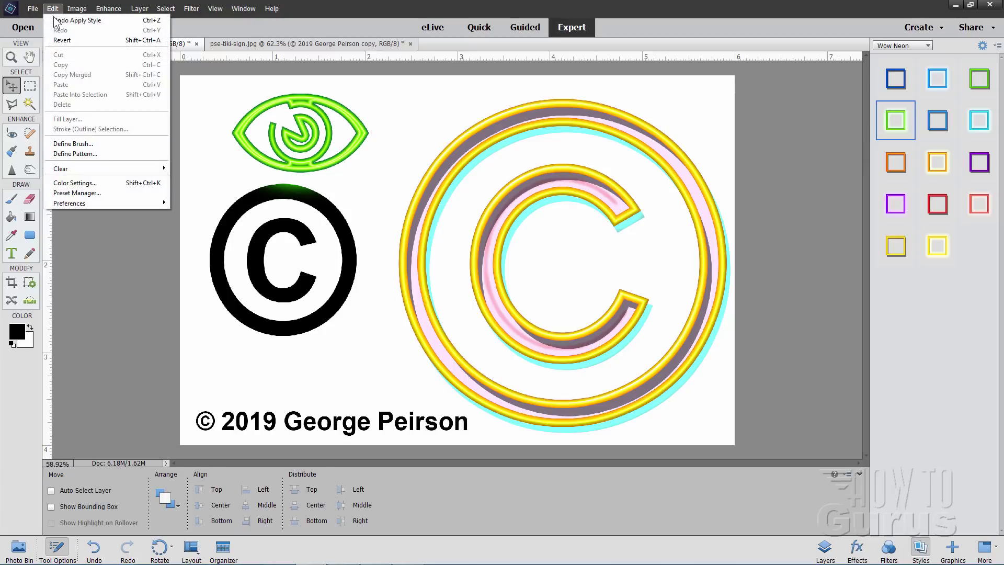
left_click(70, 23)
Try Complex Red with Gradient Stroke, undo it, and apply the multicolour gradient style.
left_click(901, 45)
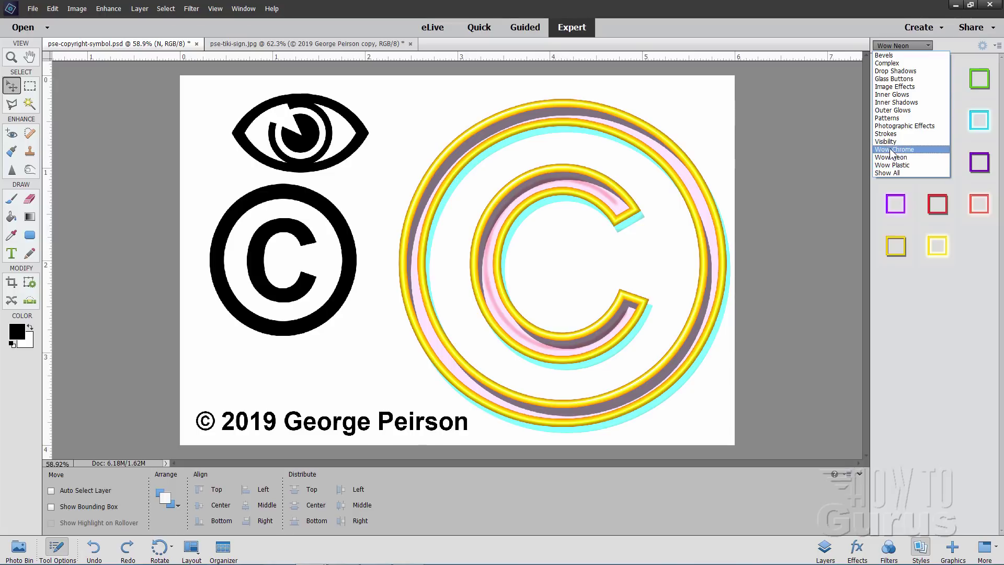
left_click(887, 64)
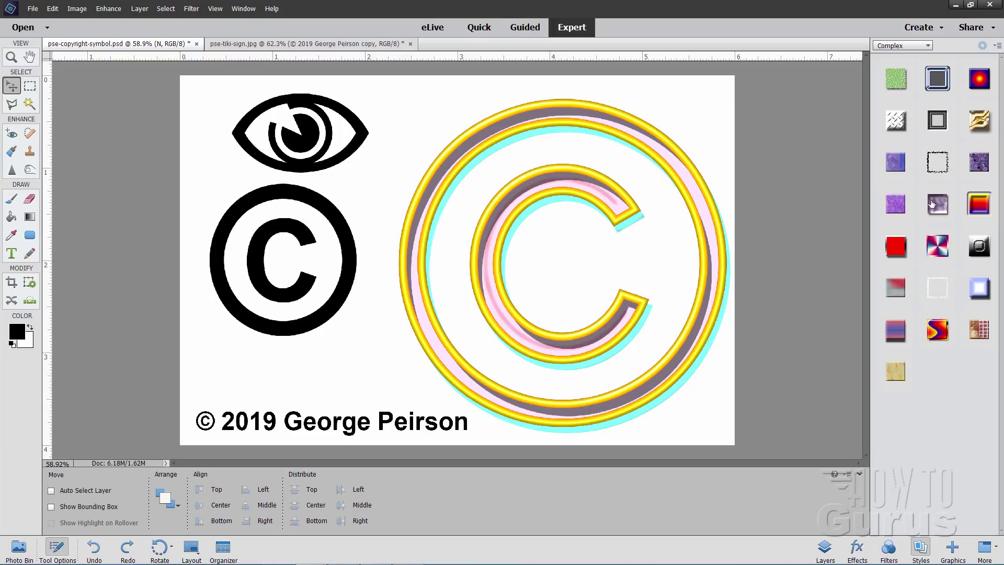
left_click(896, 249)
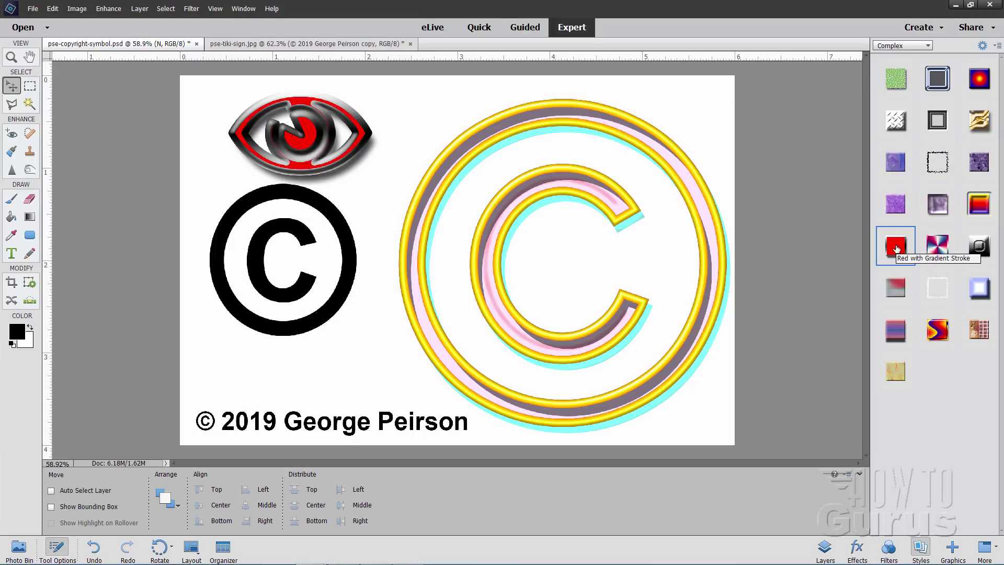
left_click(52, 8)
left_click(54, 21)
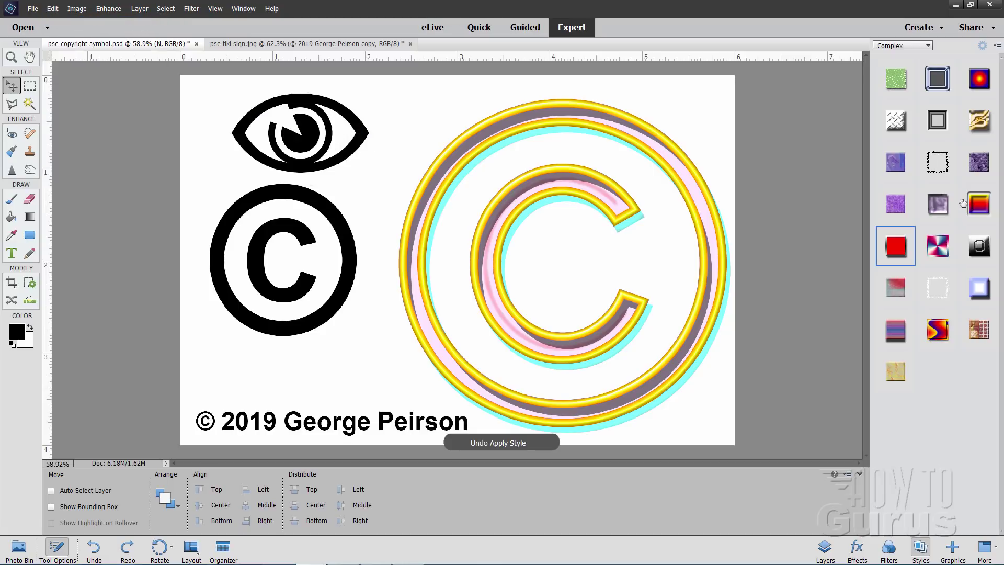
left_click(981, 208)
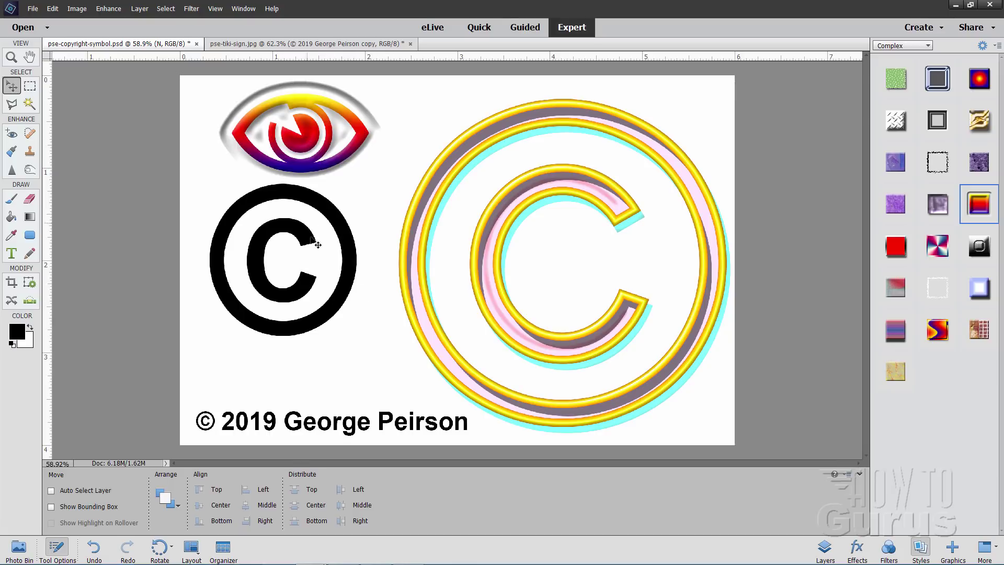
left_click(824, 547)
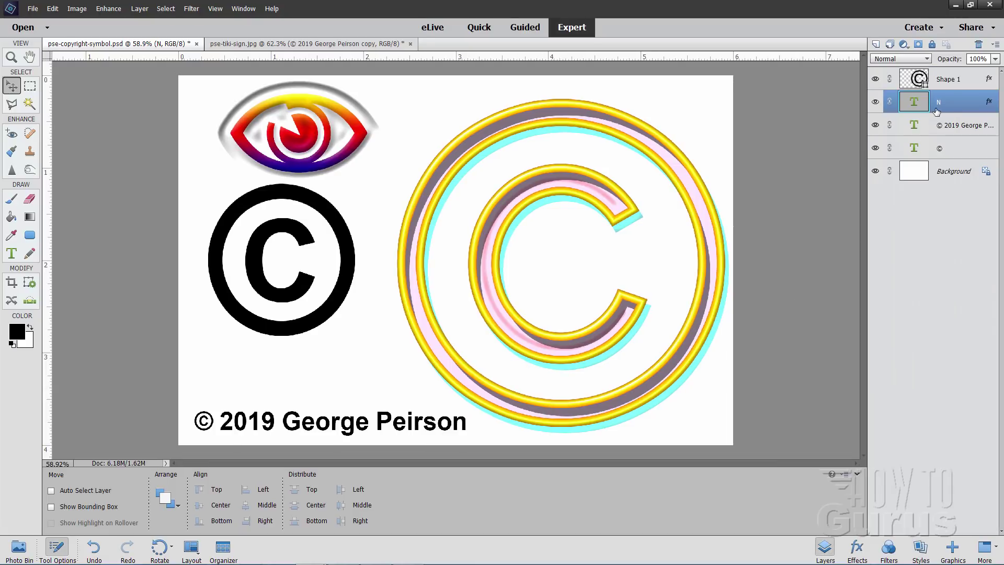
Select the black © layer and move the symbol down beneath the eye.
left_click(950, 144)
left_click_drag(357, 282, 364, 302)
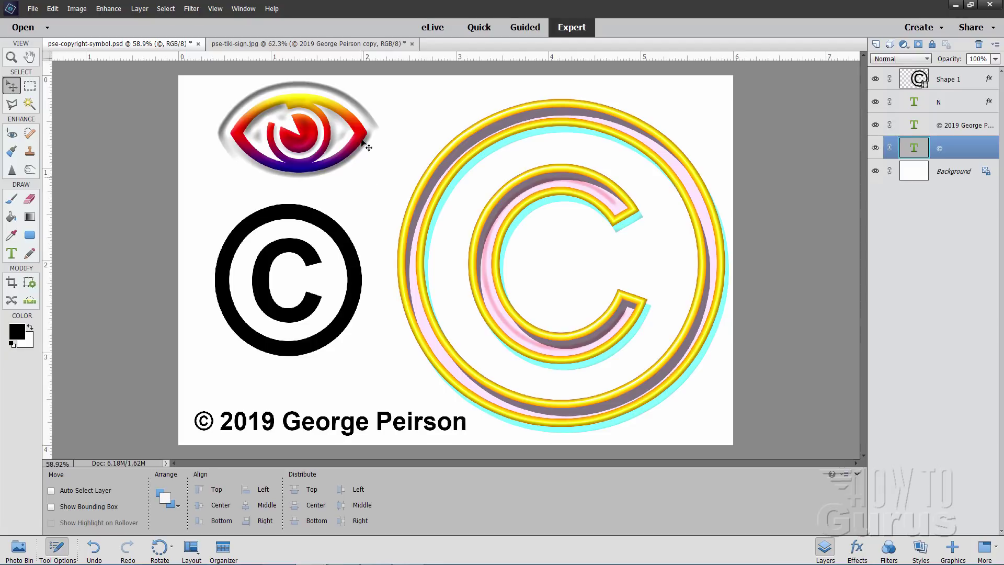
Switch to the pse-tiki-sign.jpg document showing the faded copyright watermark.
left_click(307, 43)
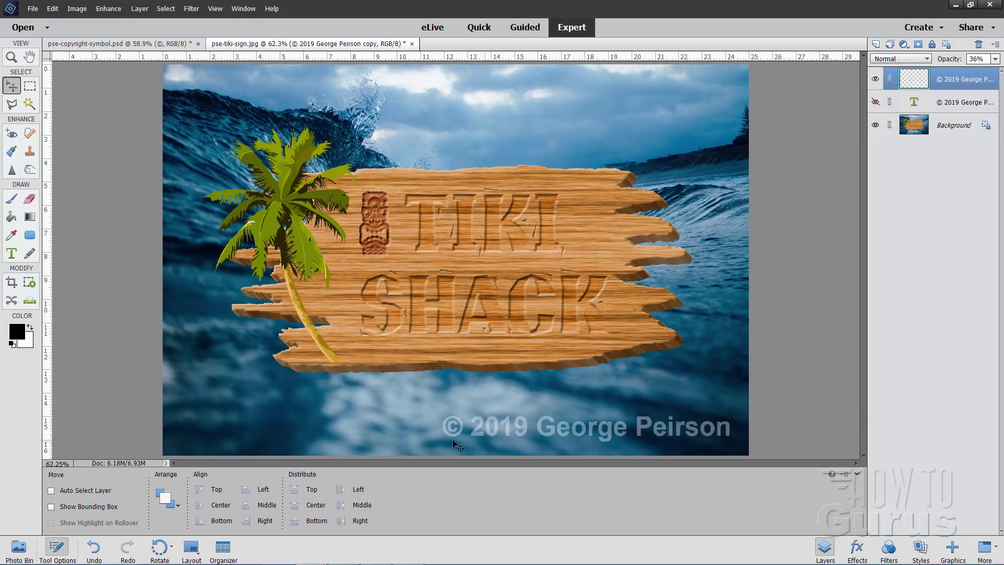